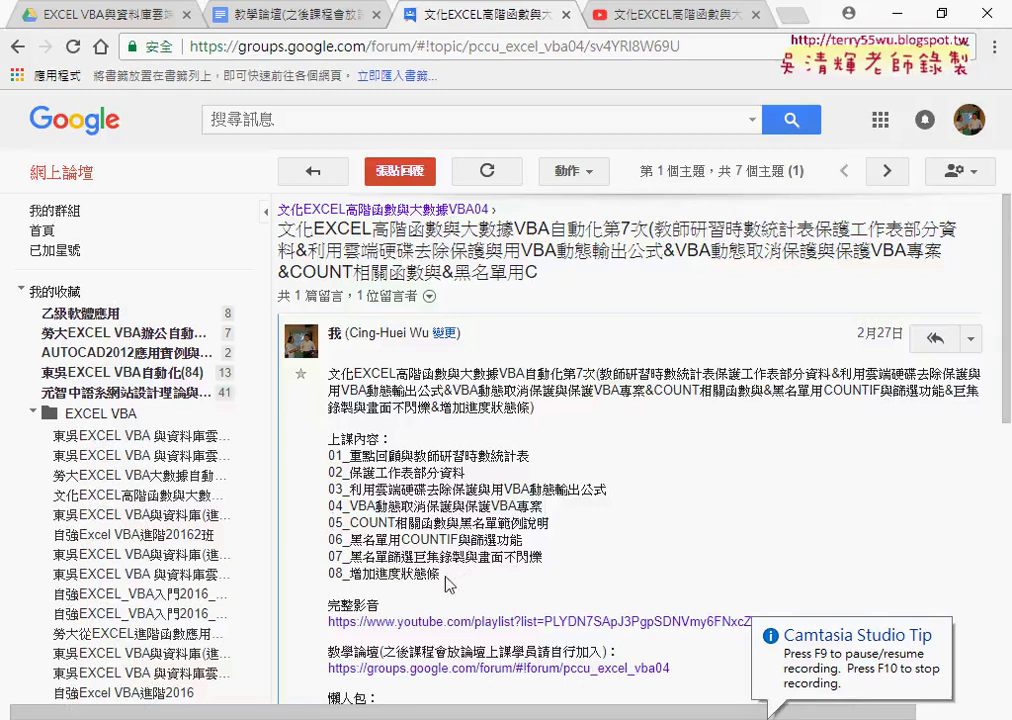
# Highlight the macro-recording, screen-flicker, progress-bar and COUNTIF topics in items 06–08, then switch to Excel
pyautogui.doubleClick(357, 576)
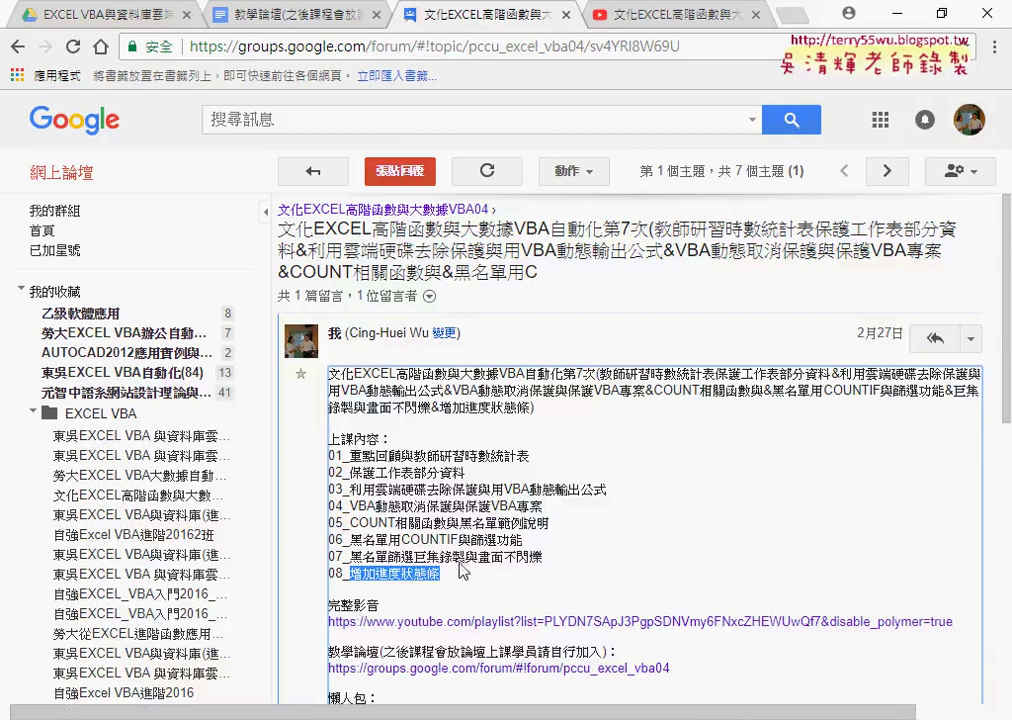
pyautogui.moveTo(414, 557); pyautogui.dragTo(465, 567)
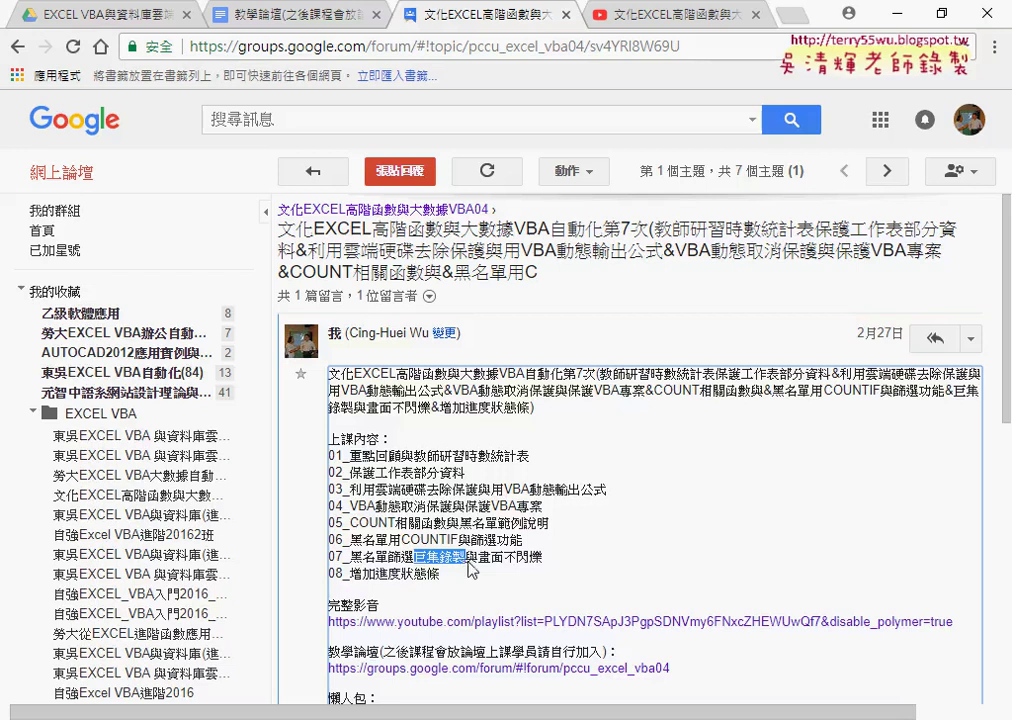
pyautogui.moveTo(478, 557); pyautogui.dragTo(541, 560)
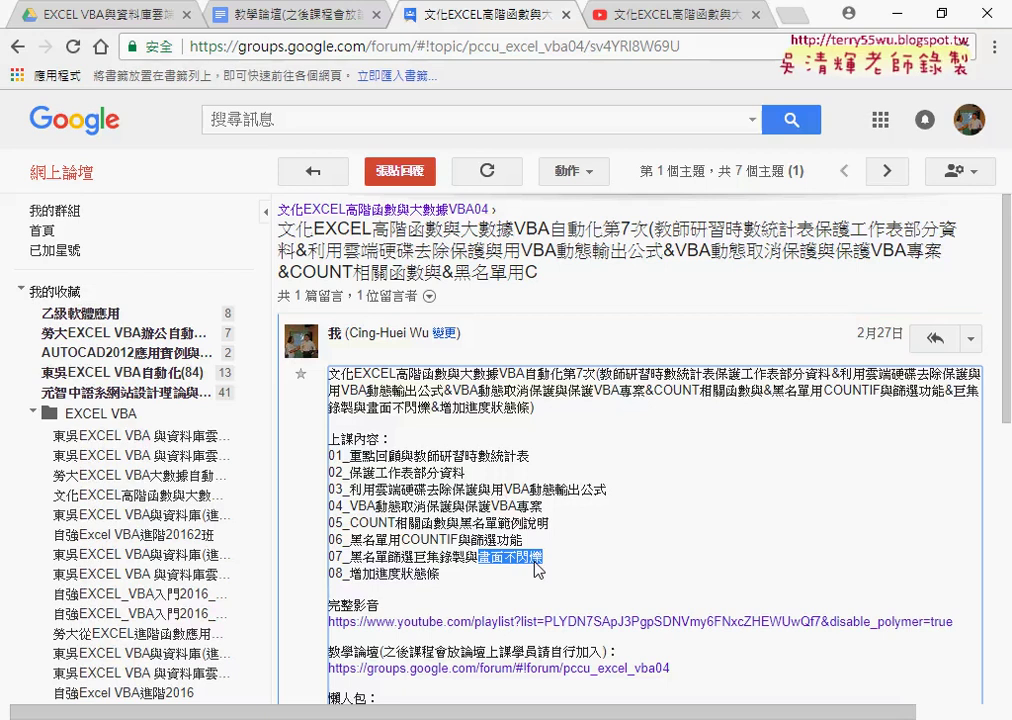
pyautogui.moveTo(441, 574); pyautogui.dragTo(379, 583)
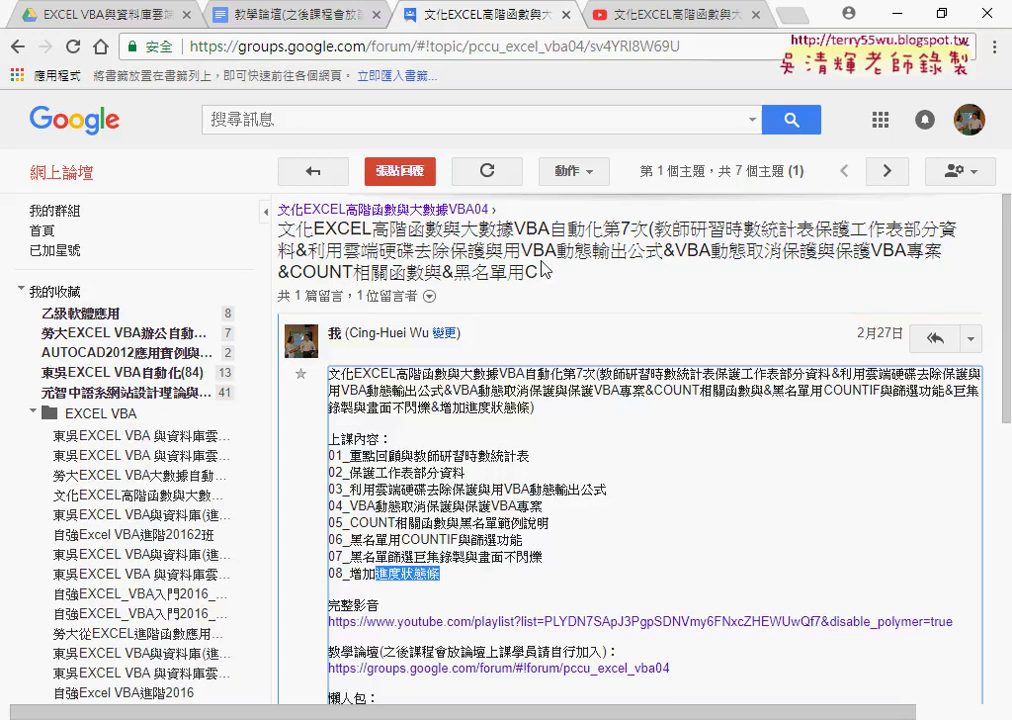
pyautogui.moveTo(401, 540); pyautogui.dragTo(458, 545)
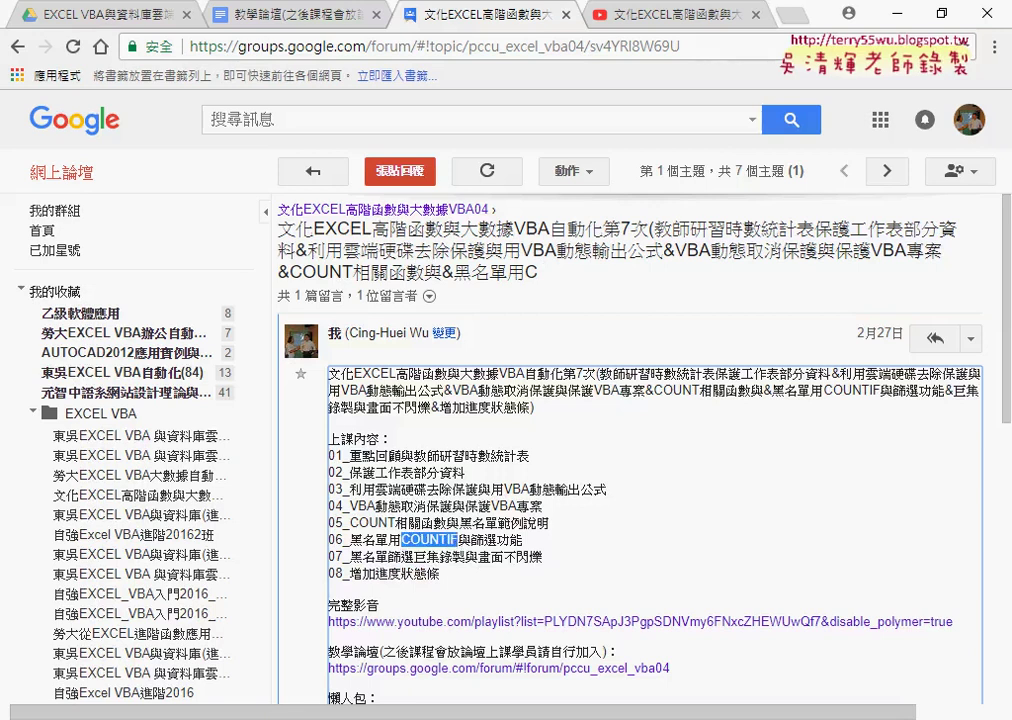
pyautogui.hotkey('alt', 'Tab')
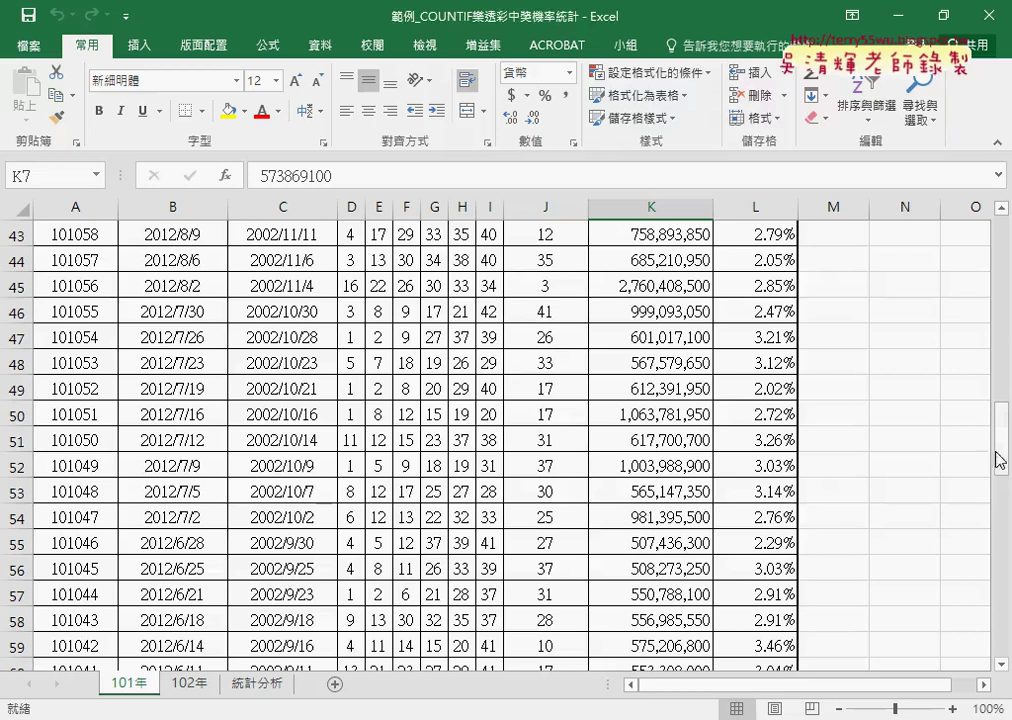
# Select drawn-number columns D:J on 101年, then look at the 102年 and 統計分析 sheets
pyautogui.moveTo(1000, 460); pyautogui.dragTo(1000, 244)
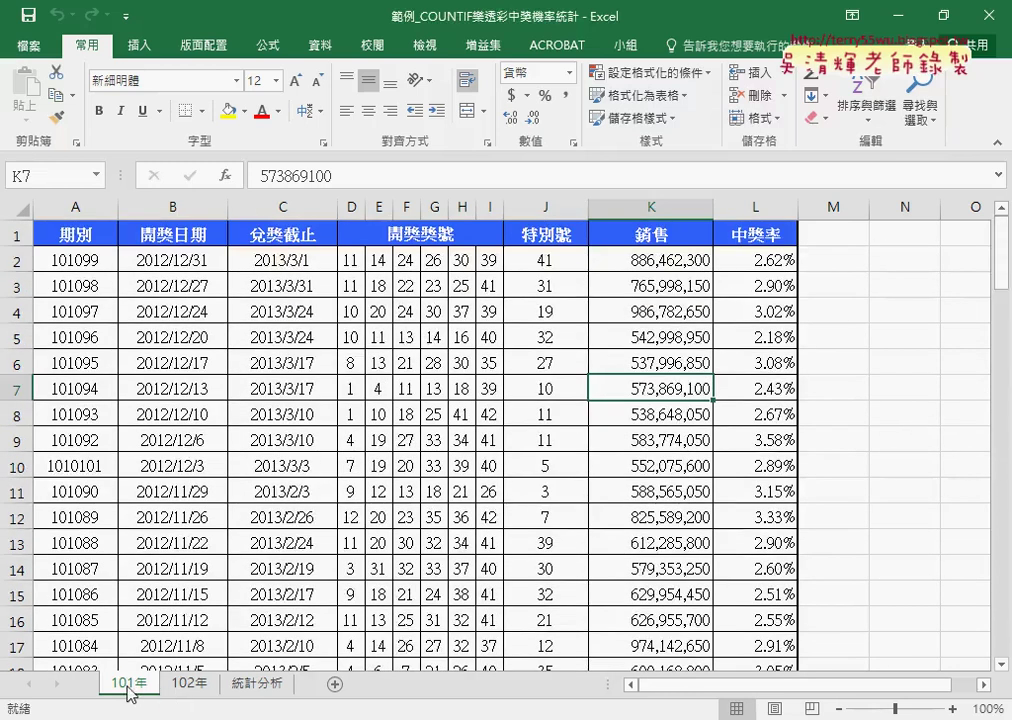
pyautogui.click(352, 207)
pyautogui.moveTo(419, 206); pyautogui.dragTo(538, 200)
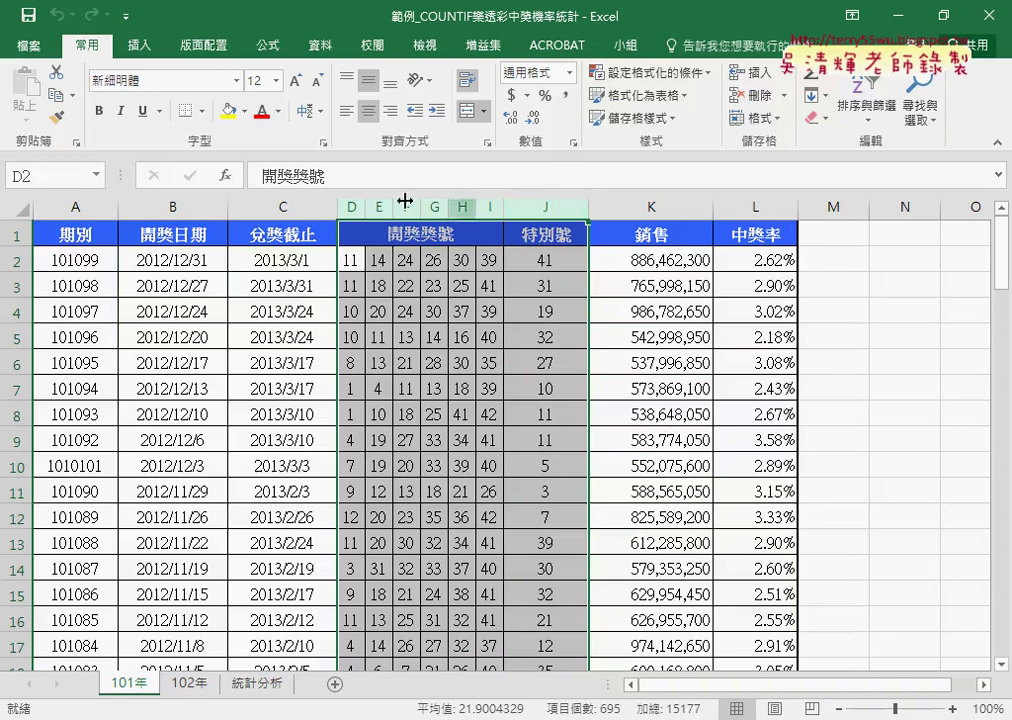
pyautogui.moveTo(352, 207)
pyautogui.mouseDown()
pyautogui.moveTo(510, 213)
pyautogui.moveTo(353, 206)
pyautogui.mouseUp()
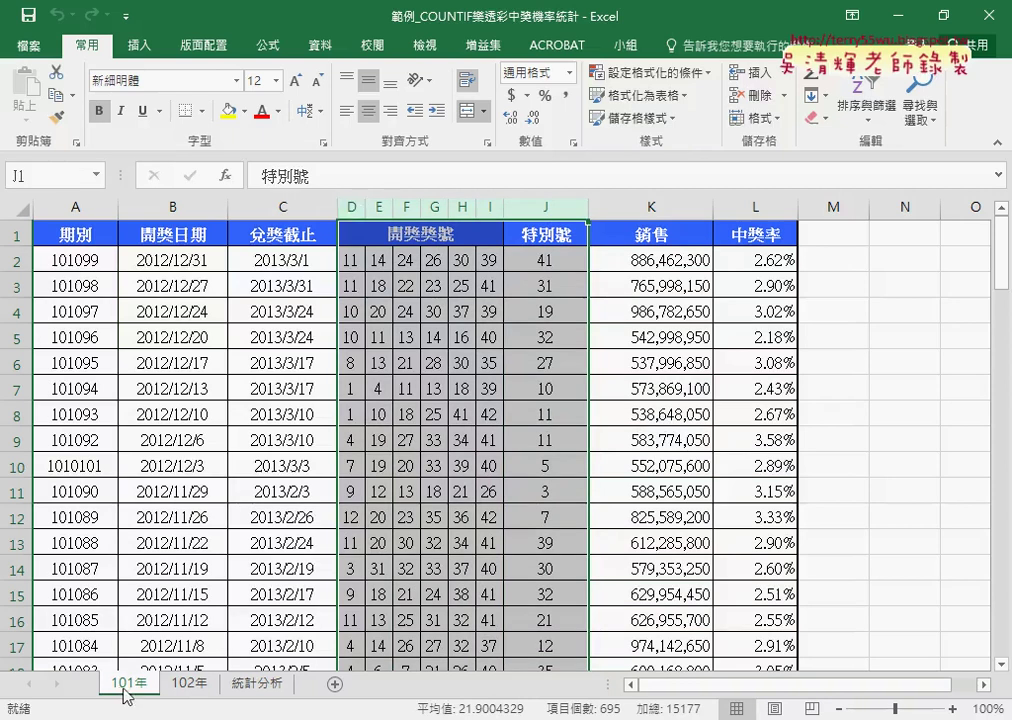
pyautogui.click(195, 688)
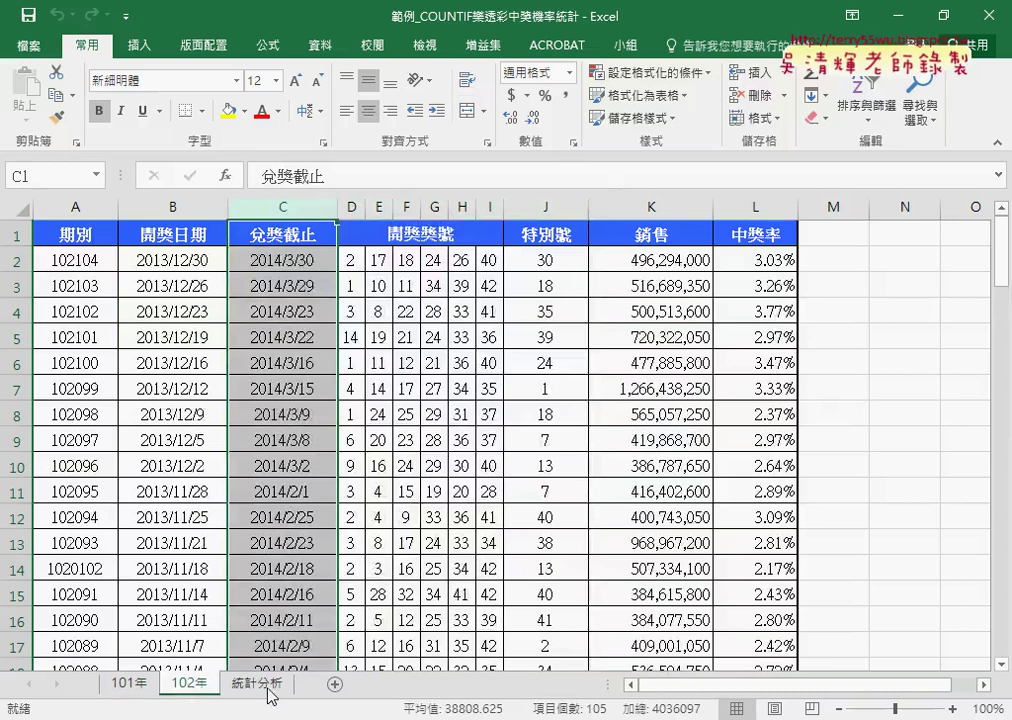
pyautogui.click(258, 684)
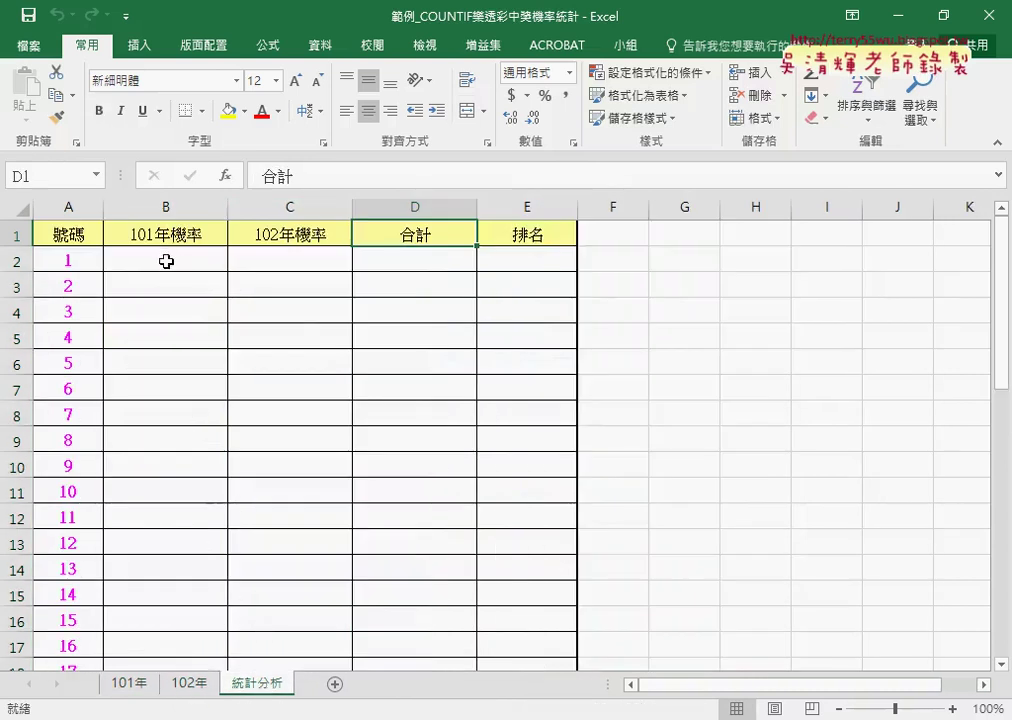
pyautogui.click(138, 688)
pyautogui.click(188, 686)
pyautogui.click(258, 684)
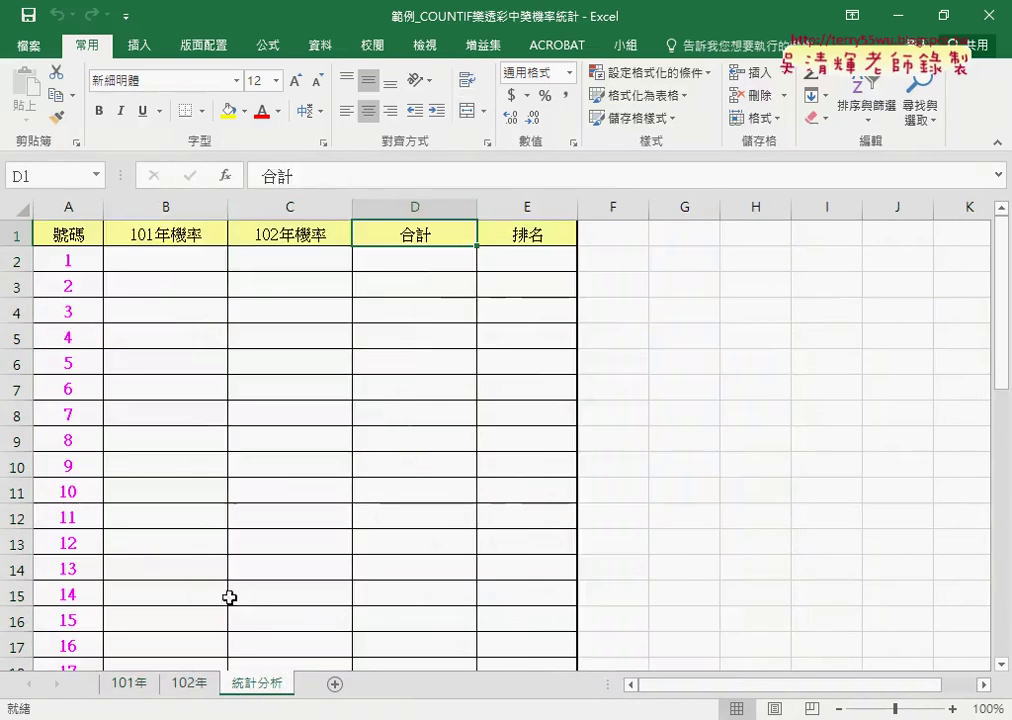
pyautogui.click(170, 259)
pyautogui.click(328, 262)
pyautogui.moveTo(129, 255); pyautogui.dragTo(280, 264)
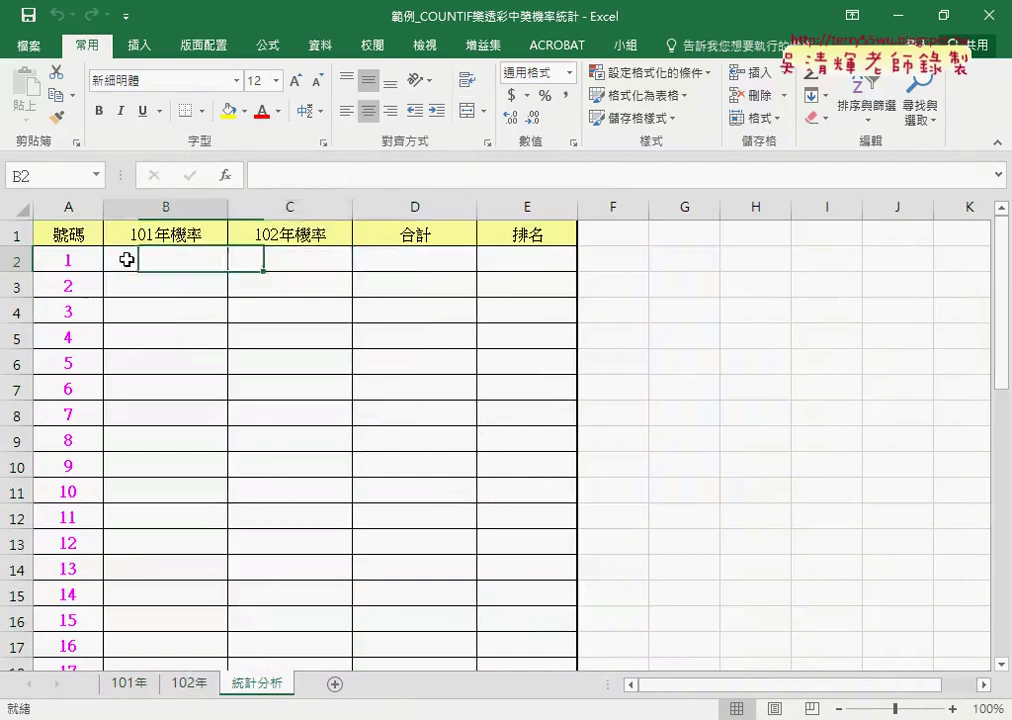
pyautogui.click(416, 259)
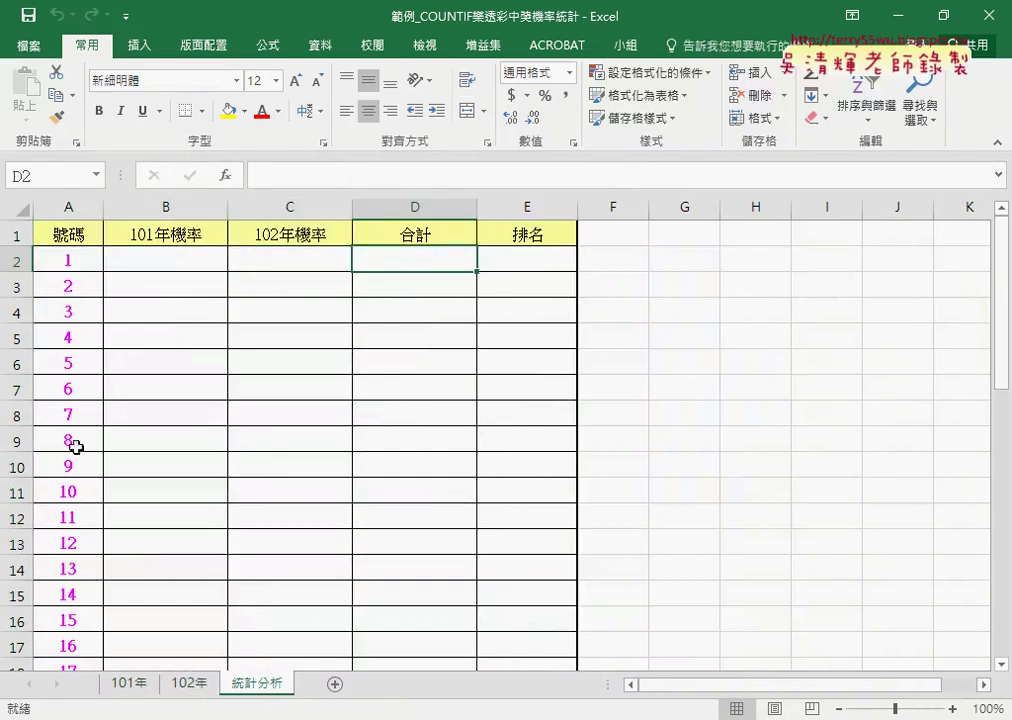
pyautogui.scroll(-3, 79, 580)
pyautogui.scroll(-4, 79, 580)
pyautogui.scroll(-3, 79, 578)
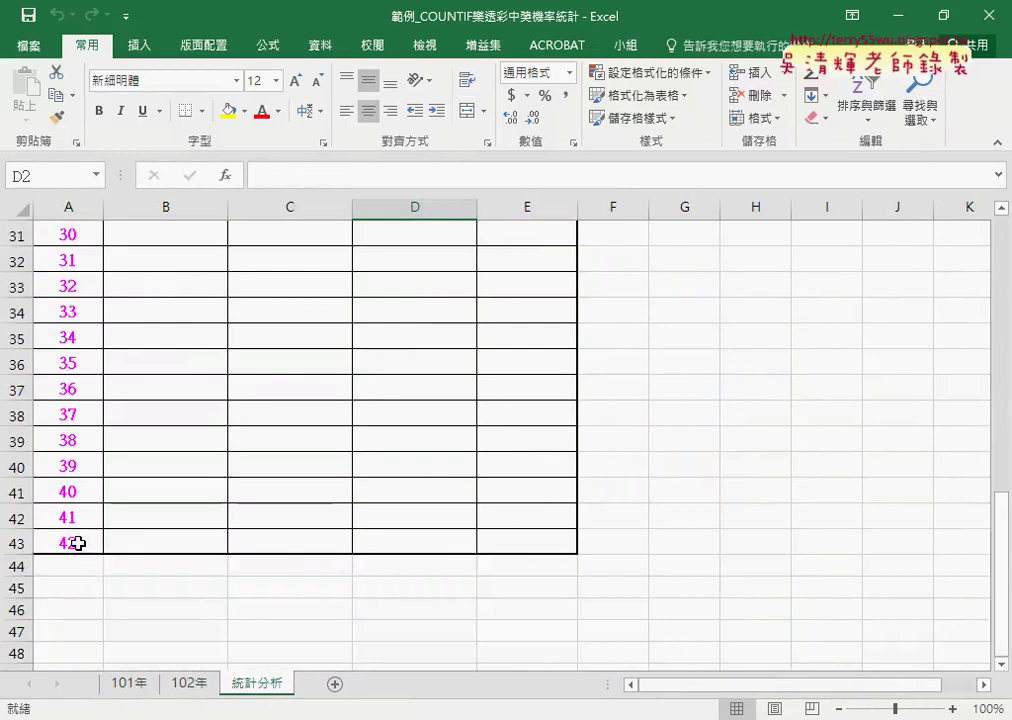
pyautogui.scroll(8, 79, 548)
pyautogui.scroll(2, 83, 549)
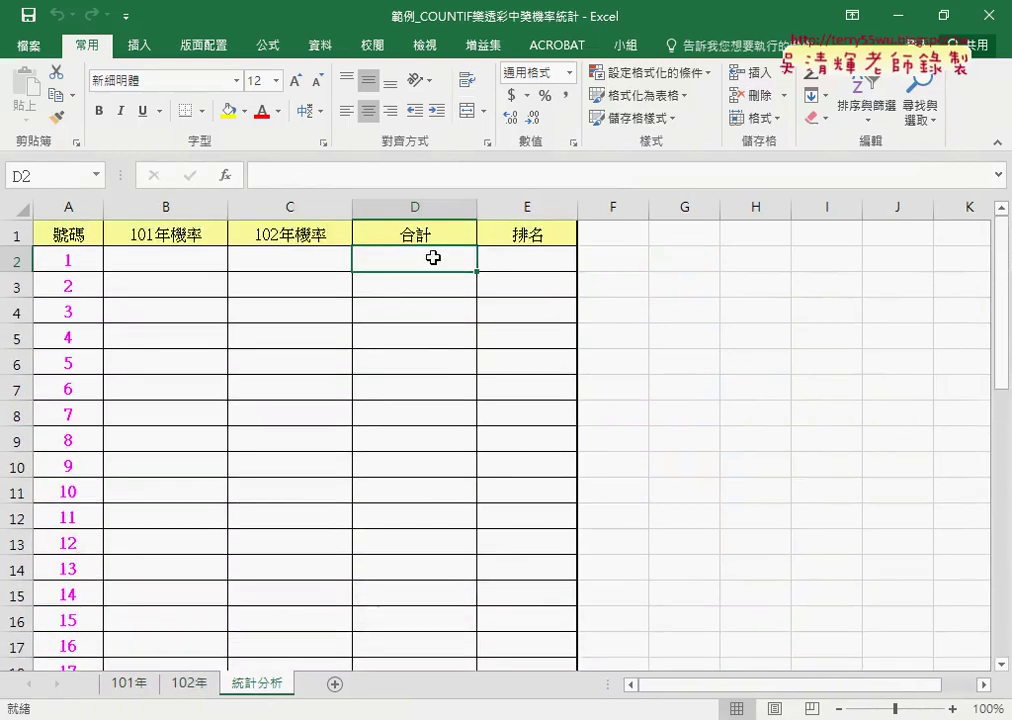
pyautogui.click(543, 260)
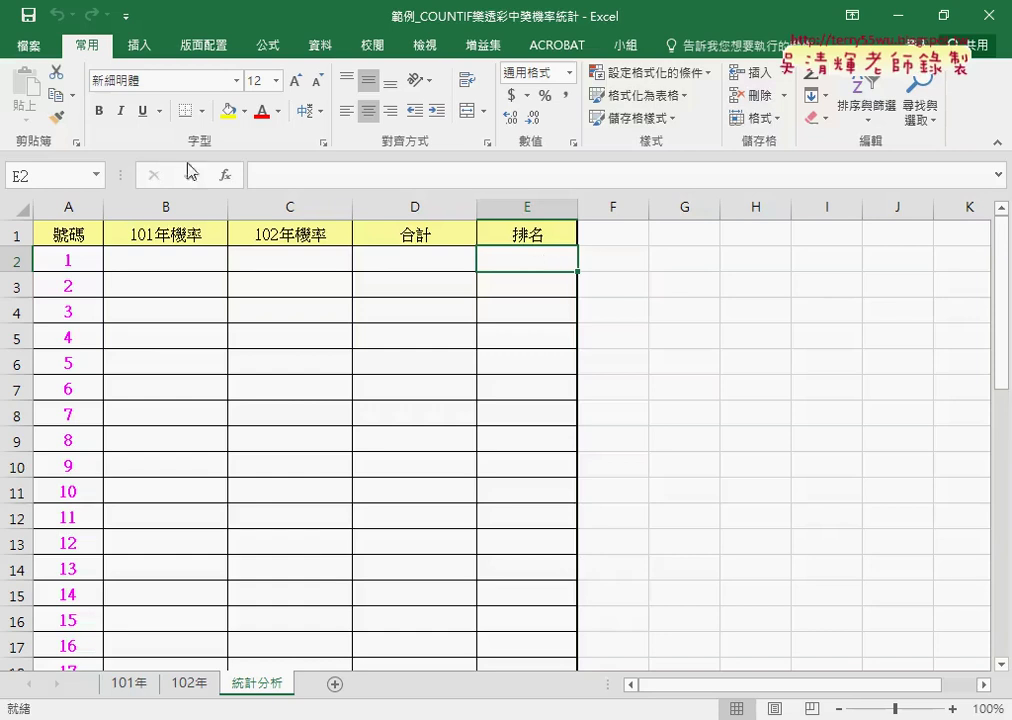
# Select probability column B, then flip through the 102年 sheet and settle back on 101年
pyautogui.click(167, 208)
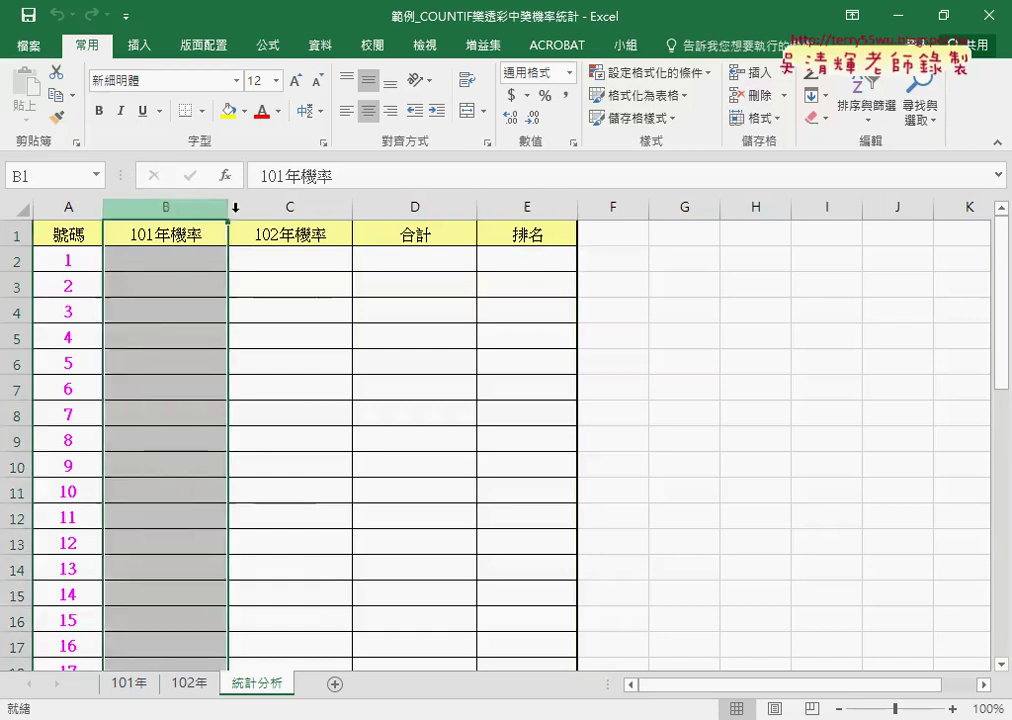
pyautogui.click(133, 688)
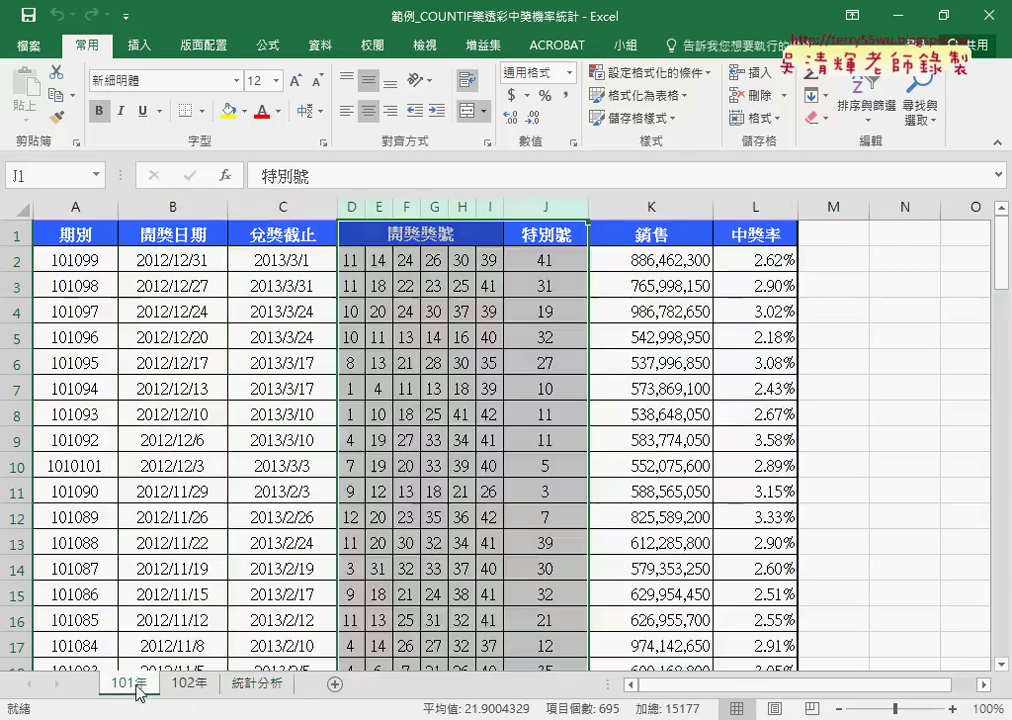
pyautogui.click(189, 688)
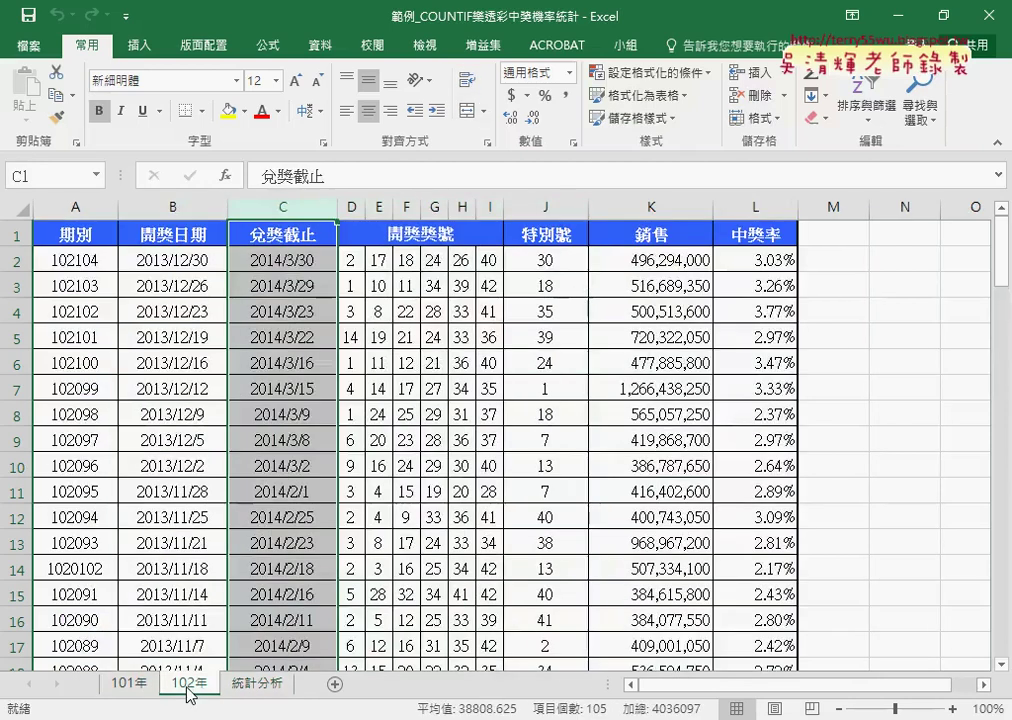
pyautogui.click(133, 688)
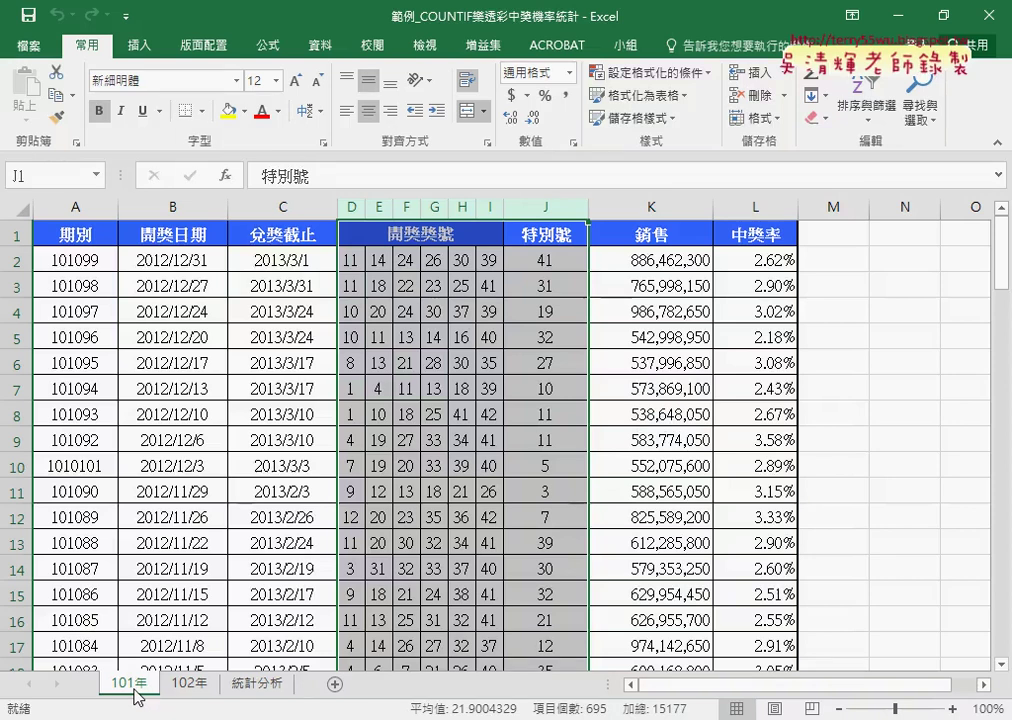
pyautogui.click(330, 47)
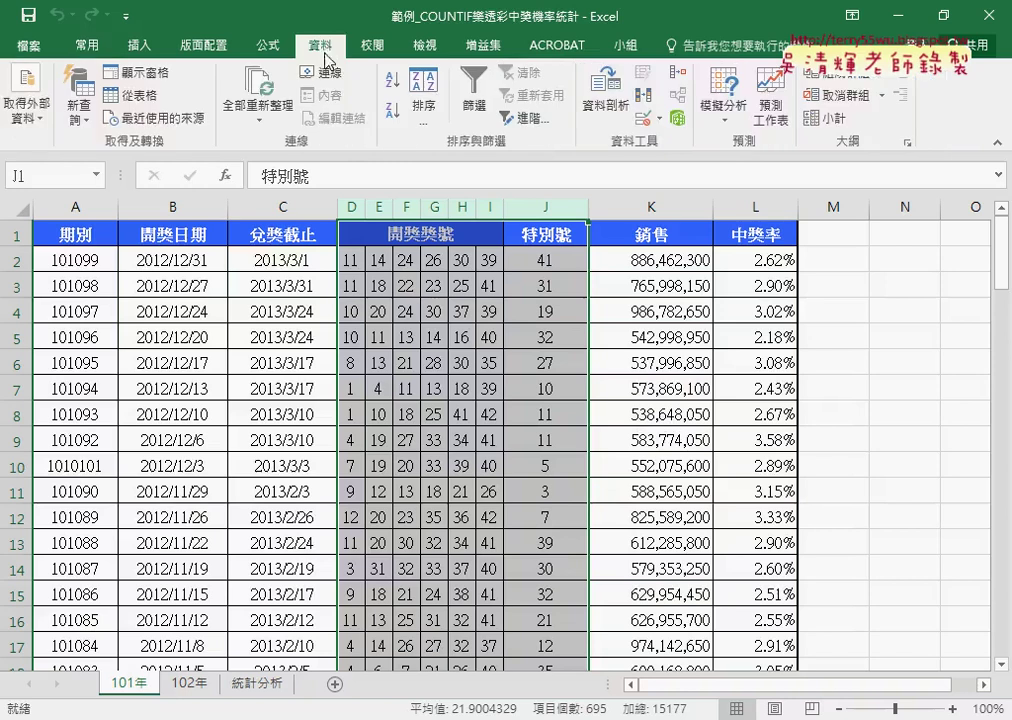
pyautogui.click(31, 128)
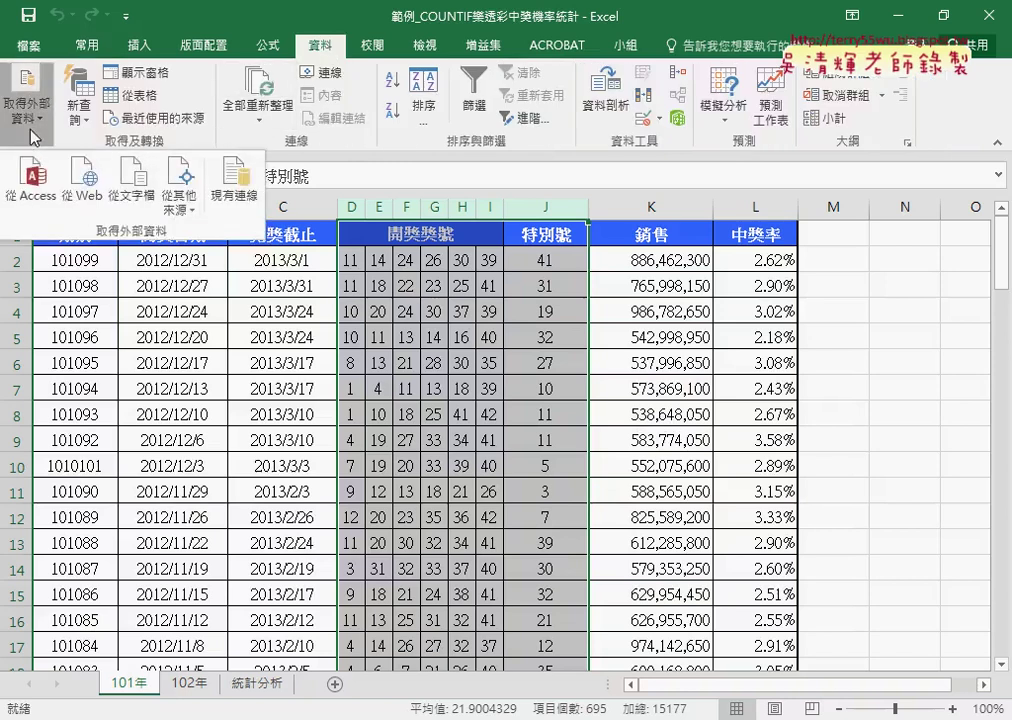
pyautogui.click(105, 190)
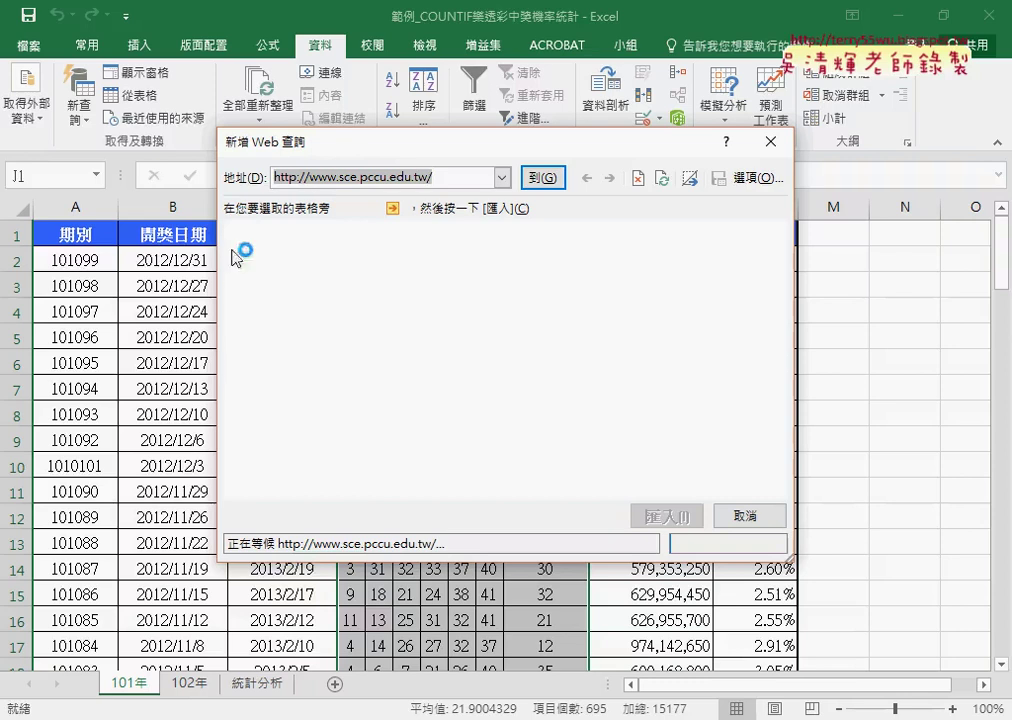
pyautogui.moveTo(500, 142); pyautogui.dragTo(359, 99)
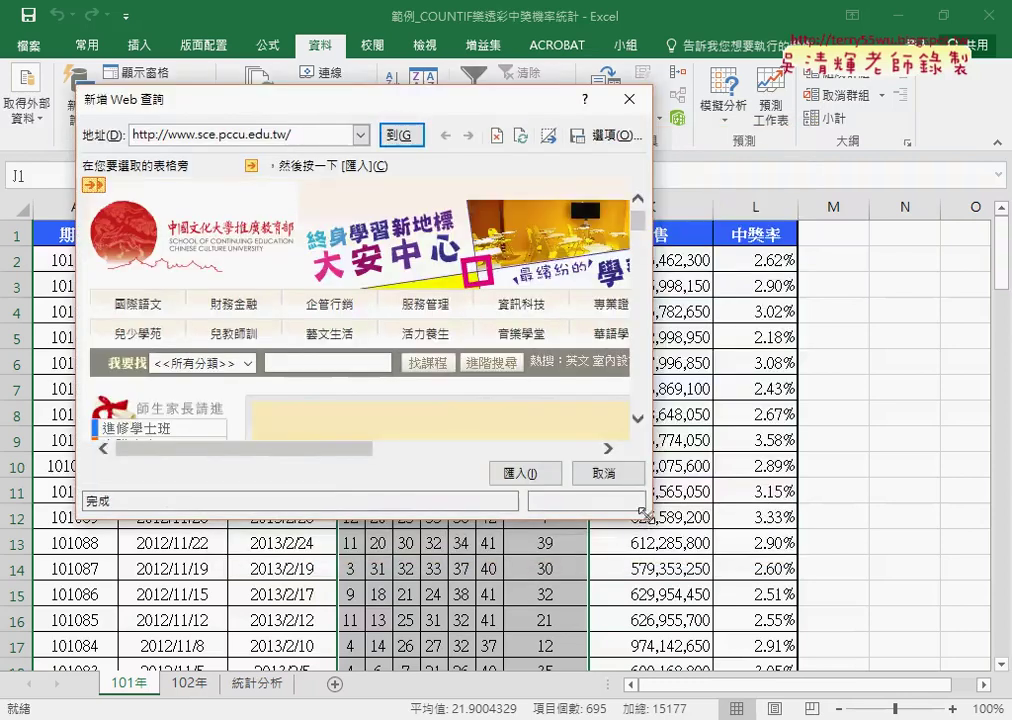
pyautogui.moveTo(647, 513); pyautogui.dragTo(869, 662)
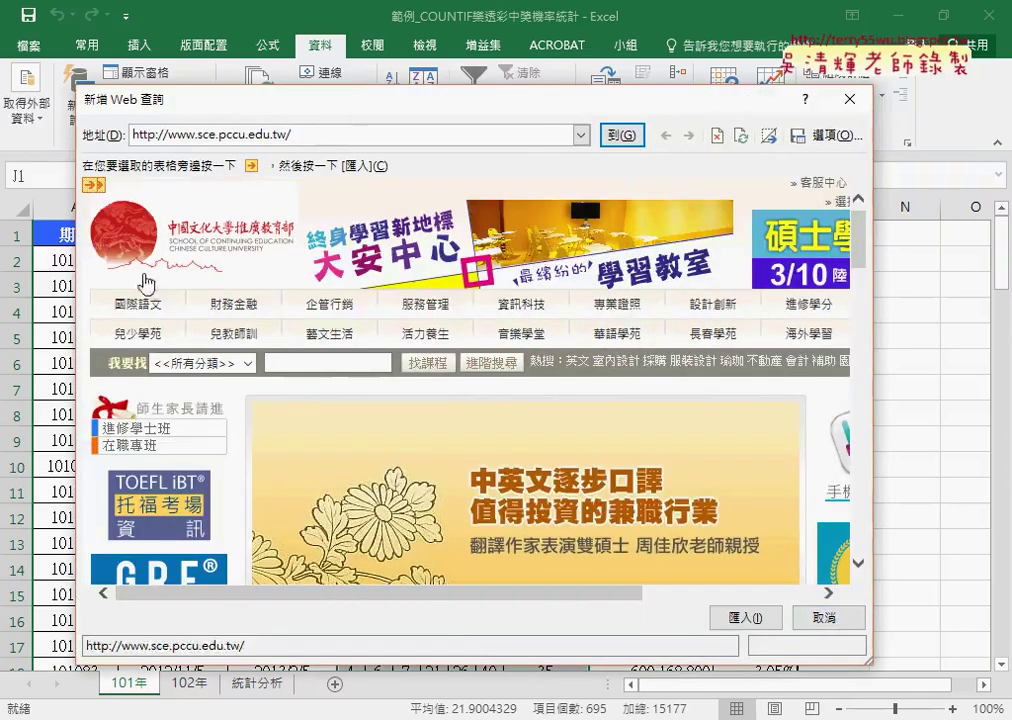
pyautogui.moveTo(320, 135); pyautogui.dragTo(134, 140)
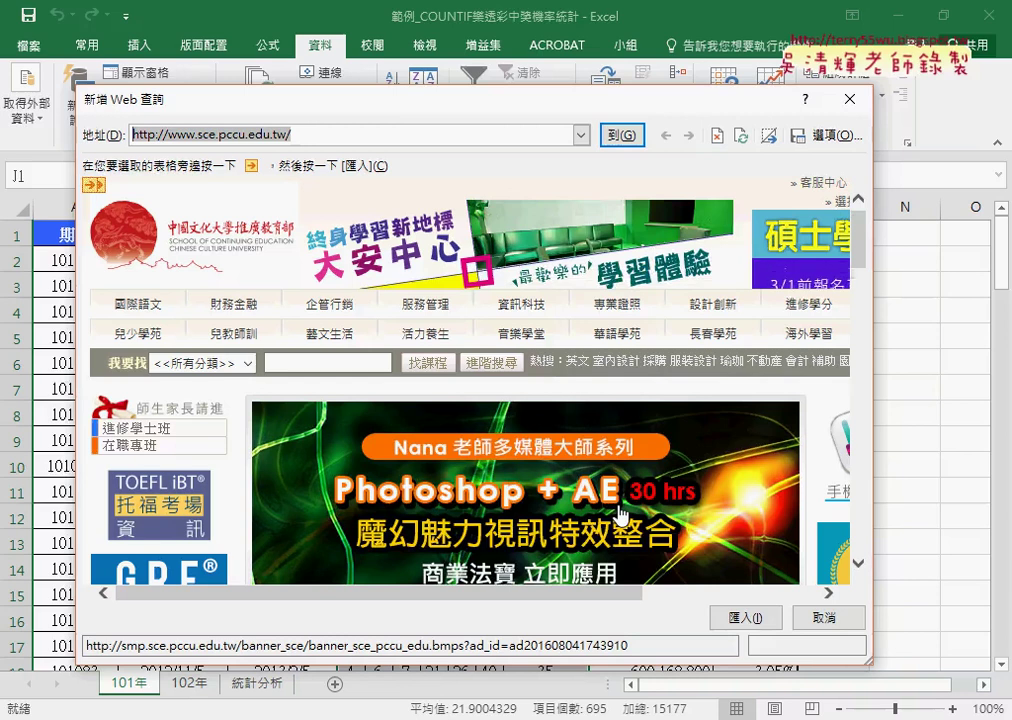
pyautogui.click(849, 99)
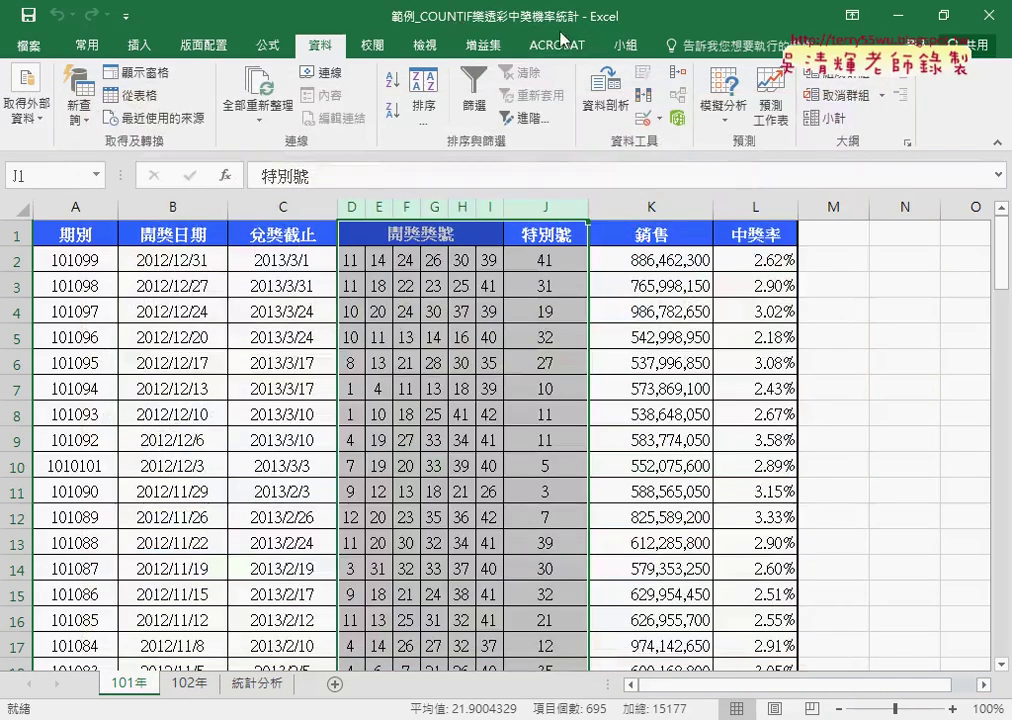
pyautogui.click(189, 683)
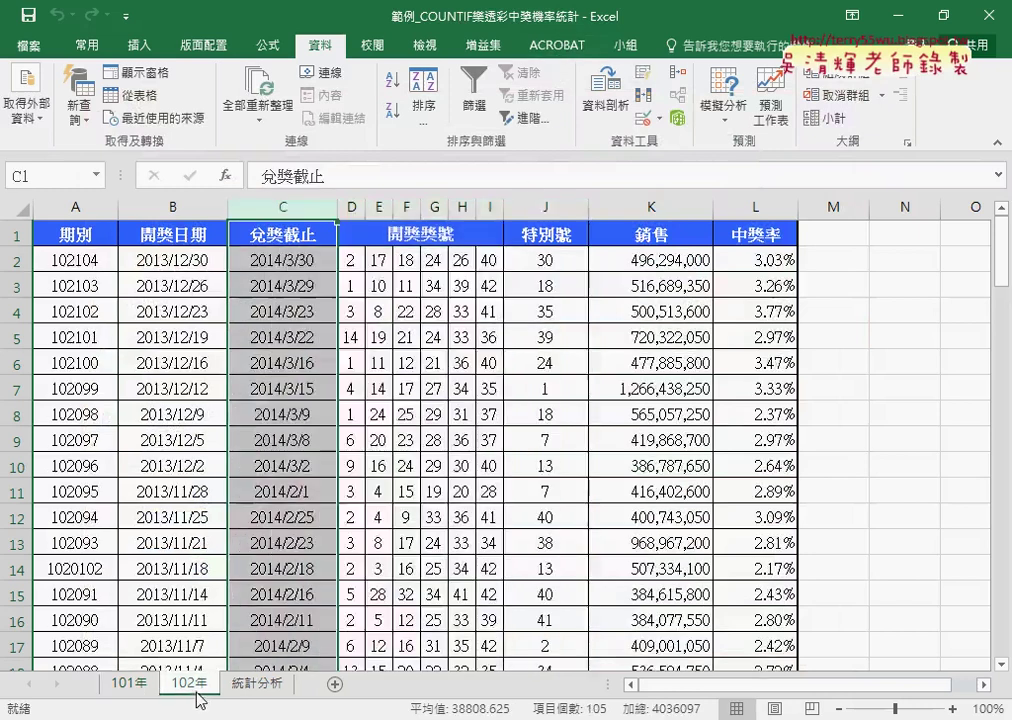
pyautogui.click(255, 684)
pyautogui.click(190, 257)
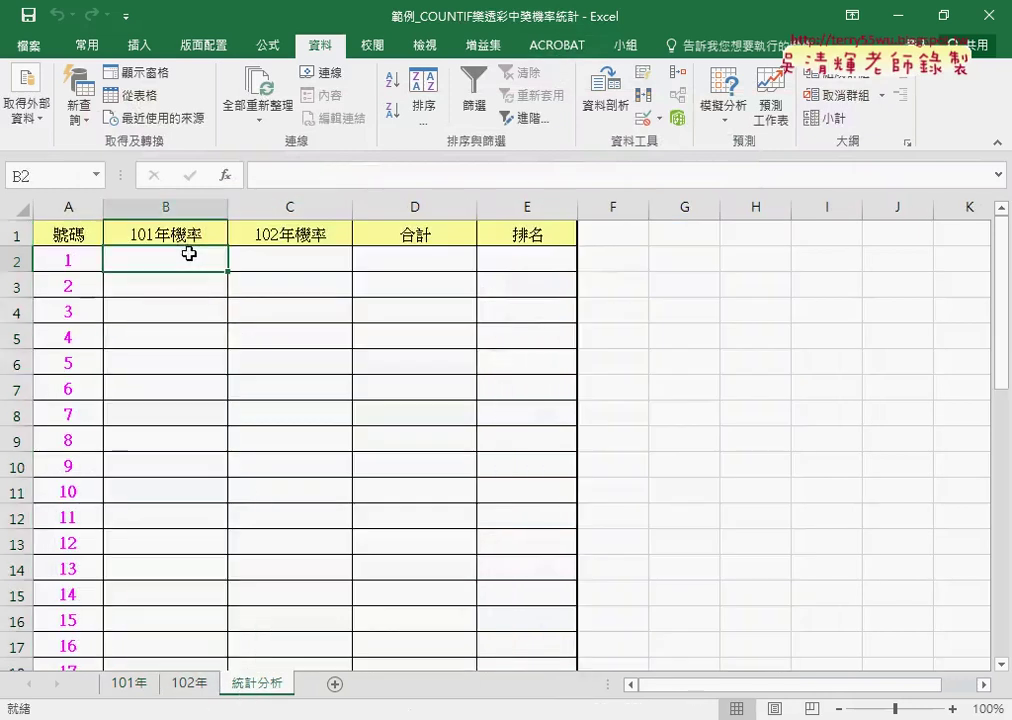
pyautogui.click(143, 234)
pyautogui.click(153, 256)
pyautogui.click(77, 257)
pyautogui.click(165, 259)
pyautogui.click(140, 688)
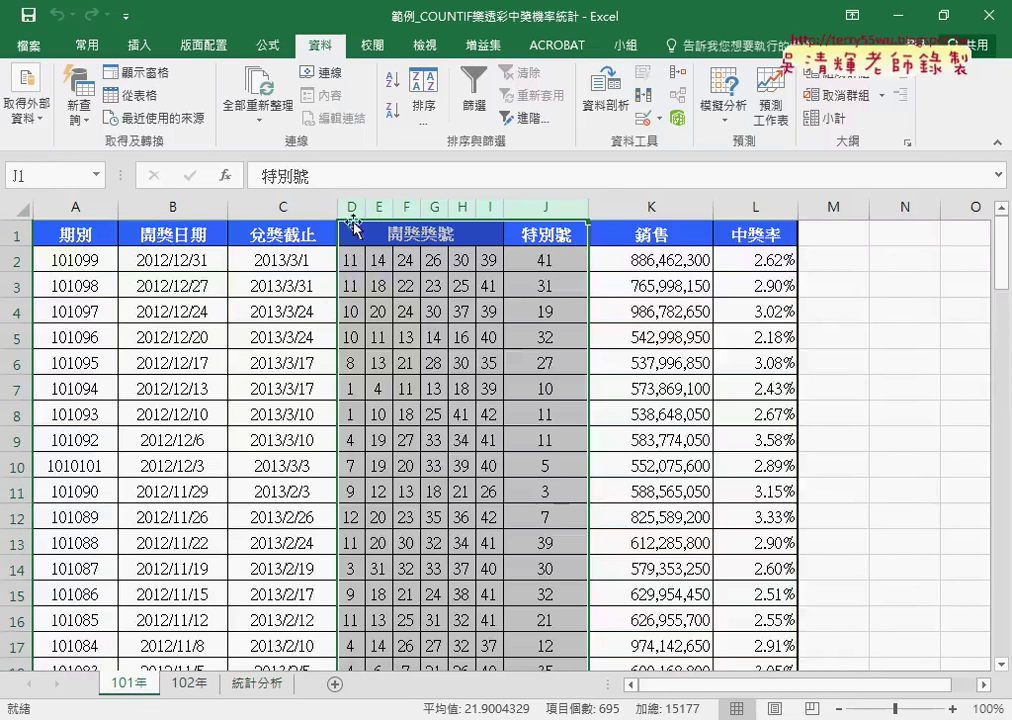
pyautogui.moveTo(351, 207); pyautogui.dragTo(553, 216)
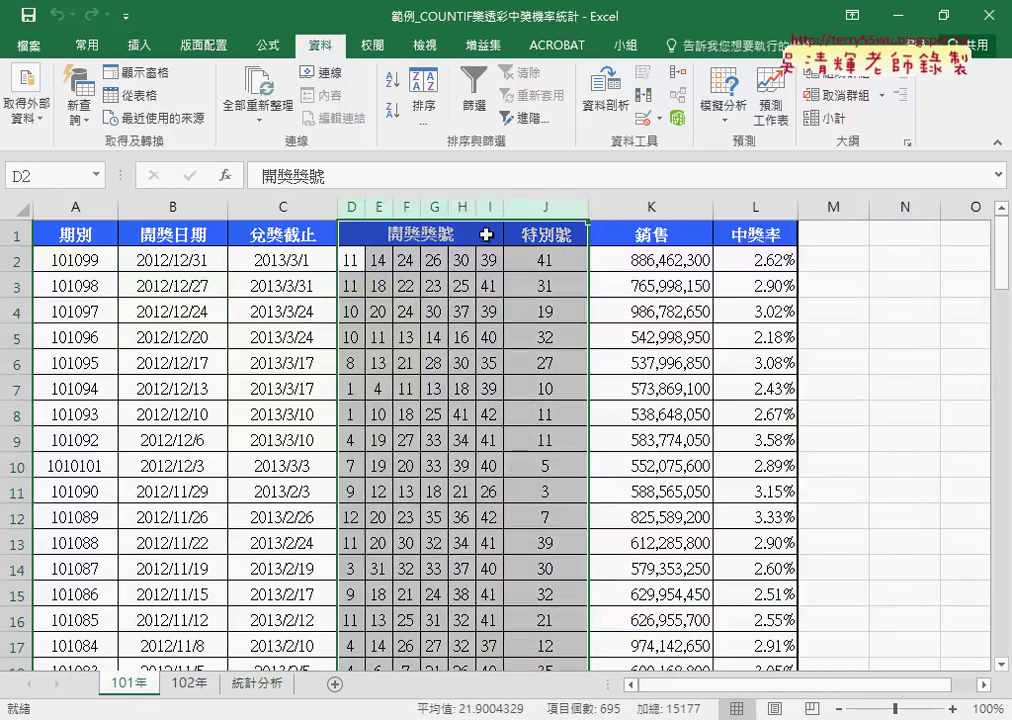
pyautogui.click(358, 260)
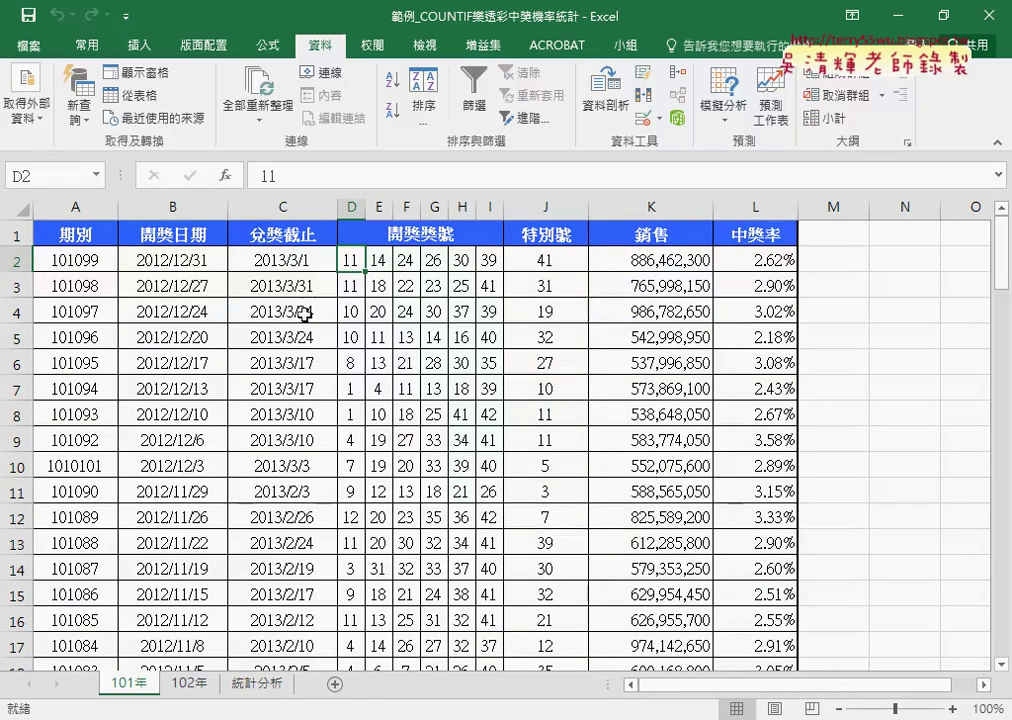
pyautogui.scroll(-1, 510, 468)
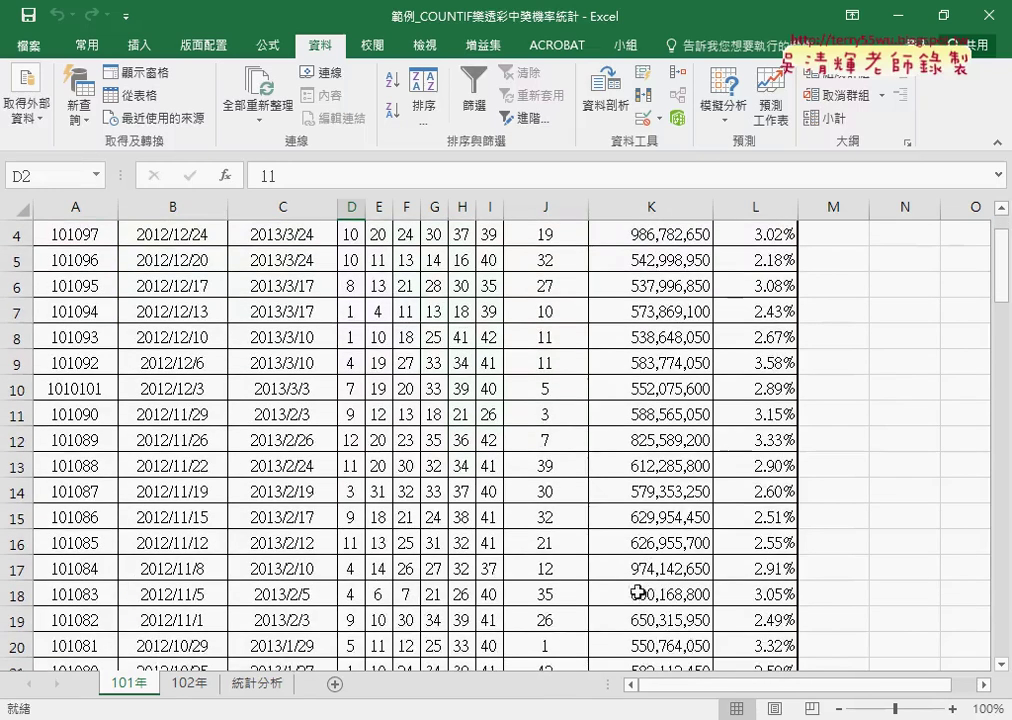
pyautogui.click(348, 314)
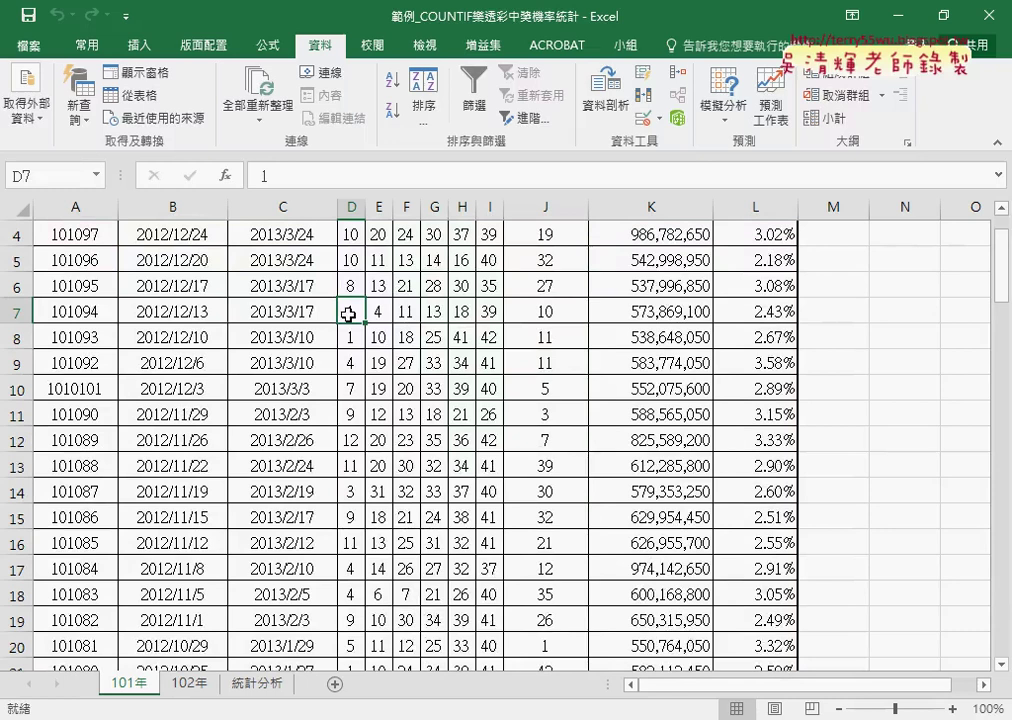
# On 統計分析, pick COUNTIF from the 統計 category of Insert Function for cell B2
pyautogui.click(252, 684)
pyautogui.click(225, 174)
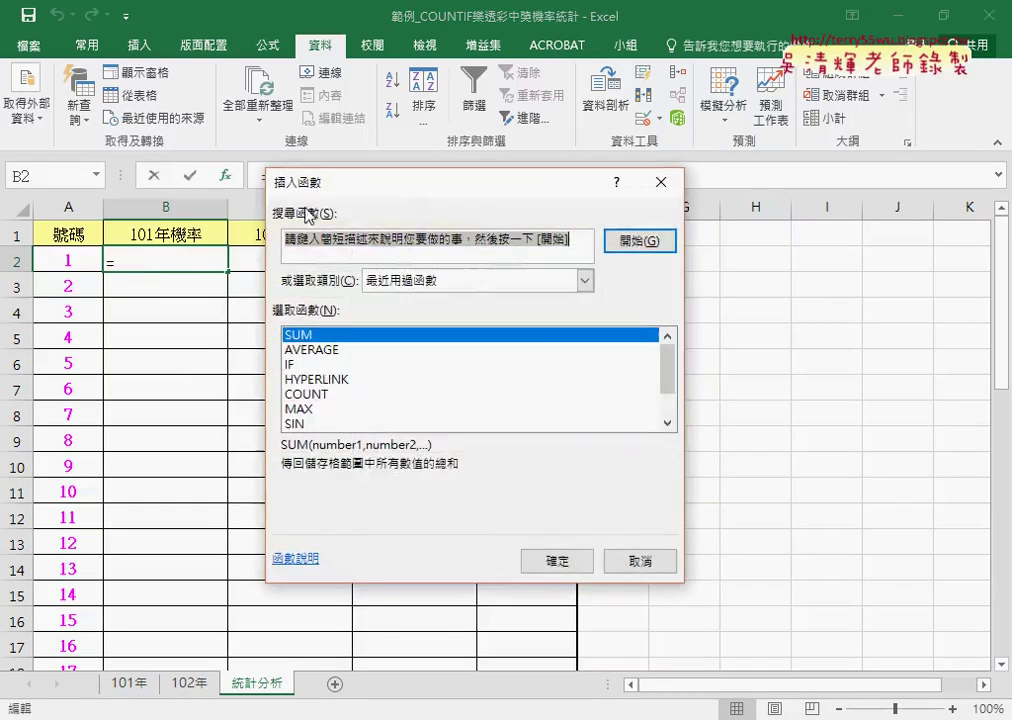
pyautogui.click(467, 281)
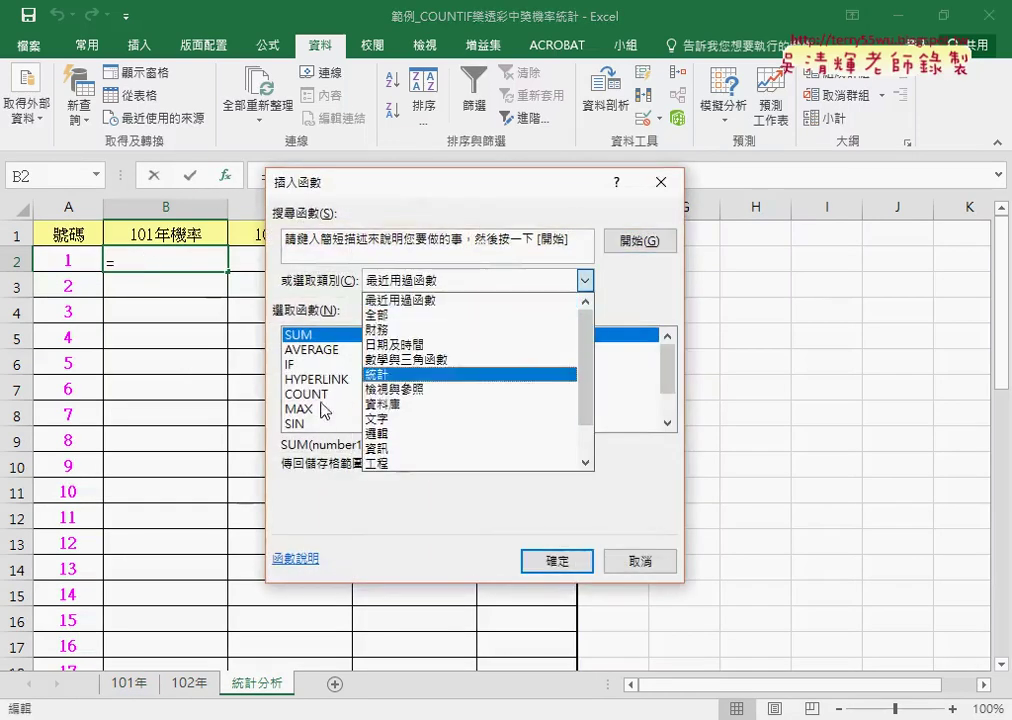
pyautogui.click(437, 374)
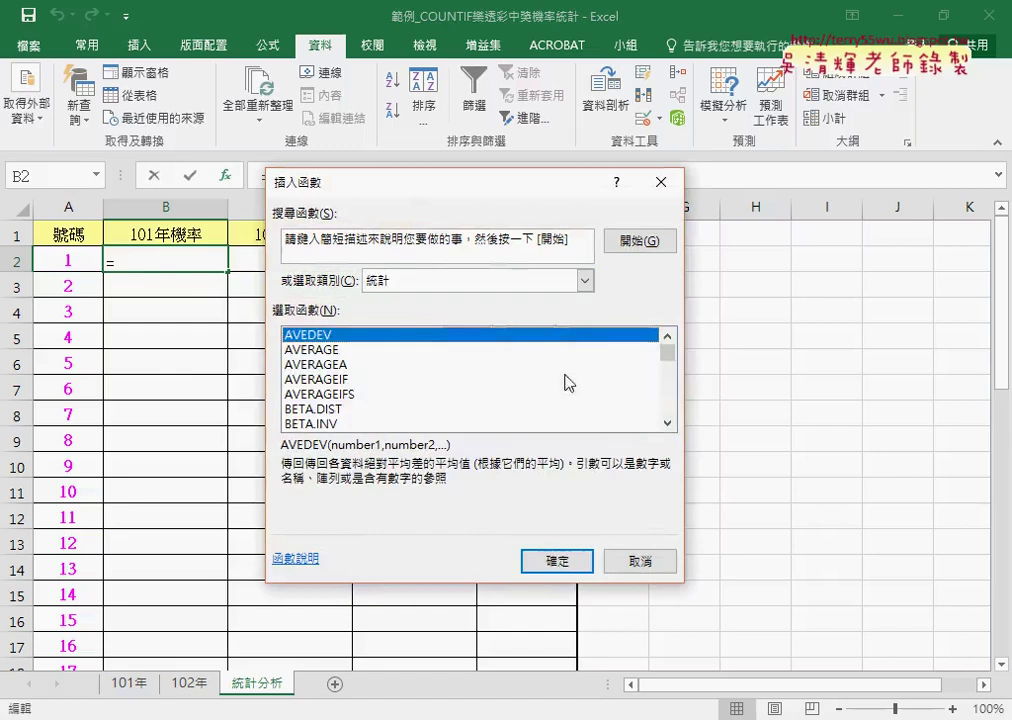
pyautogui.scroll(-3, 670, 360)
pyautogui.moveTo(670, 362); pyautogui.dragTo(668, 360)
pyautogui.click(290, 394)
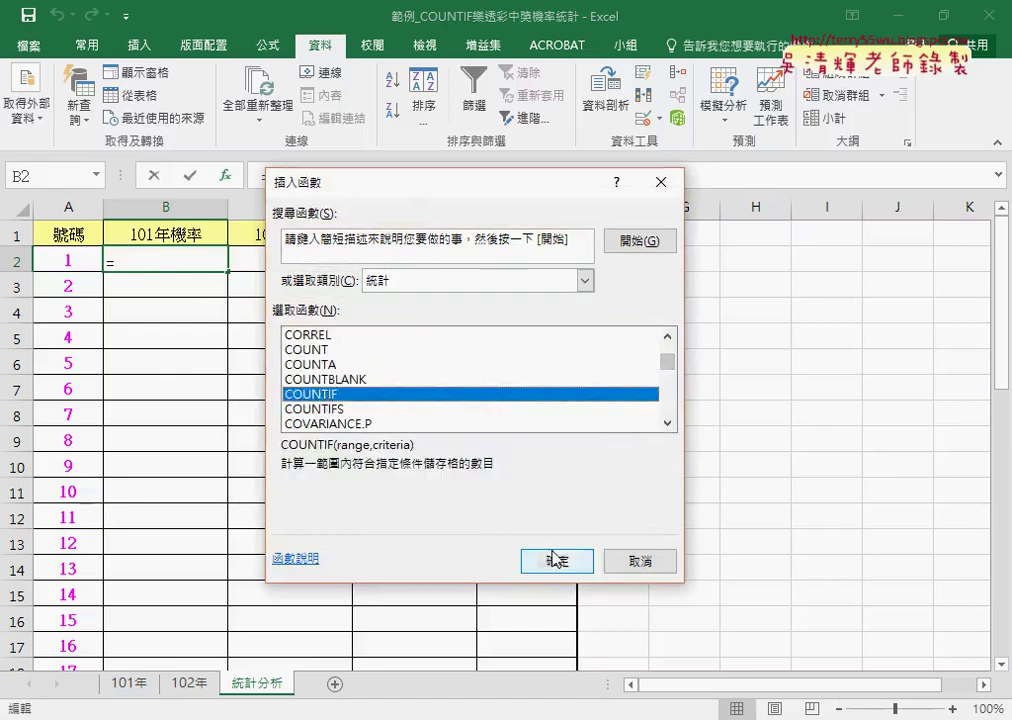
pyautogui.click(553, 560)
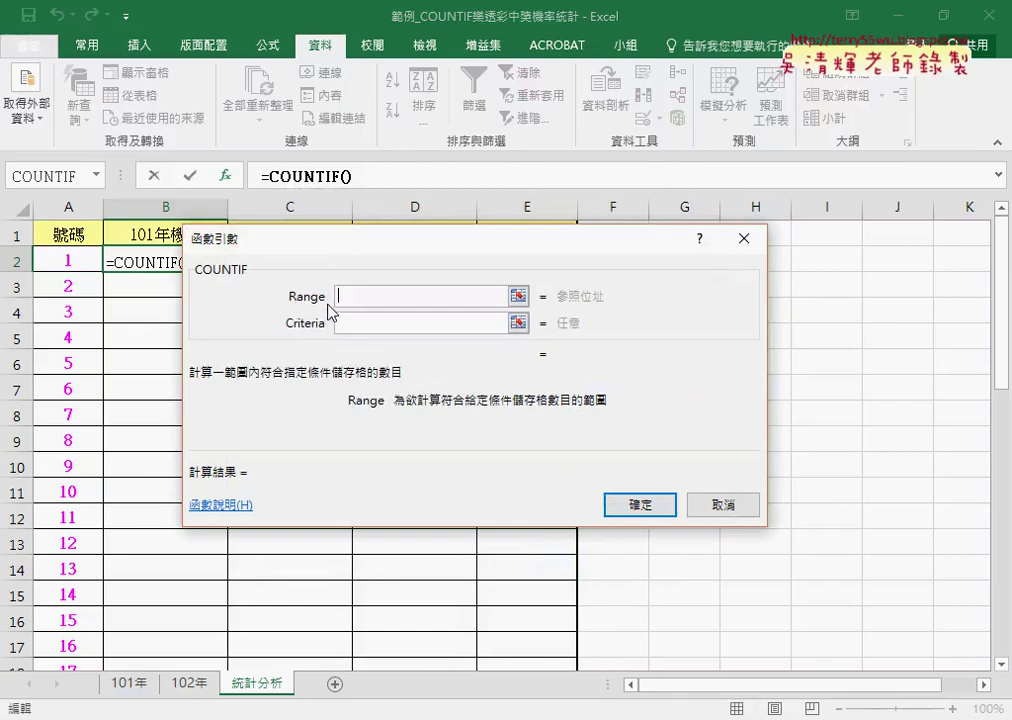
# Set the COUNTIF Range to the first 101年 draw row, '101年'!D2:J2
pyautogui.click(131, 686)
pyautogui.moveTo(437, 260); pyautogui.dragTo(585, 287)
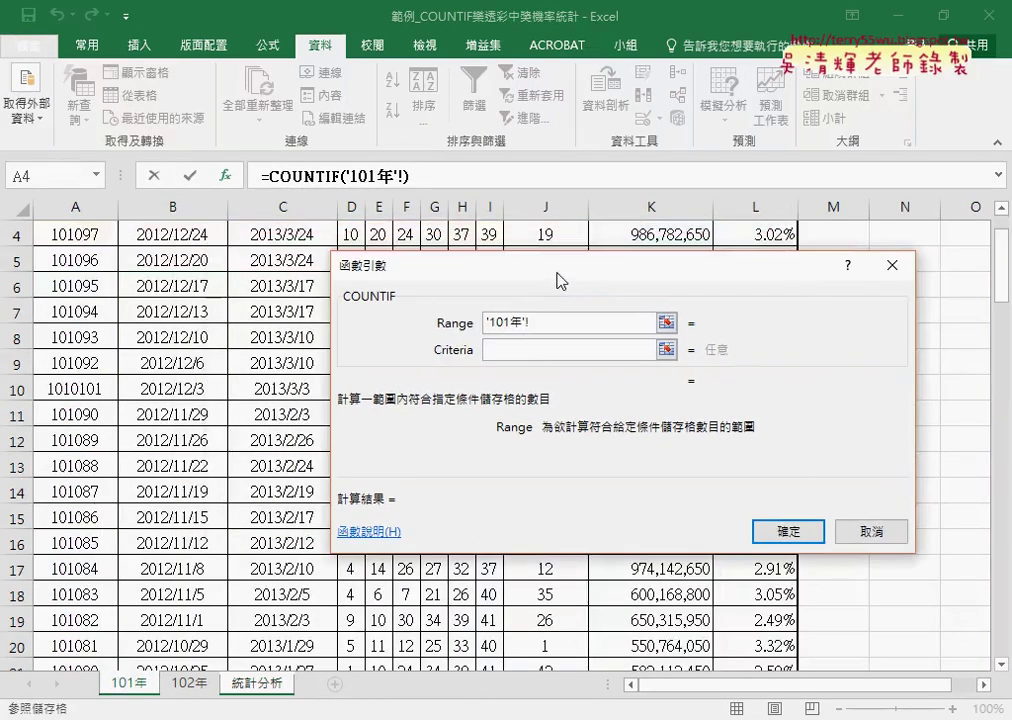
pyautogui.scroll(1, 987, 255)
pyautogui.moveTo(409, 271); pyautogui.dragTo(391, 364)
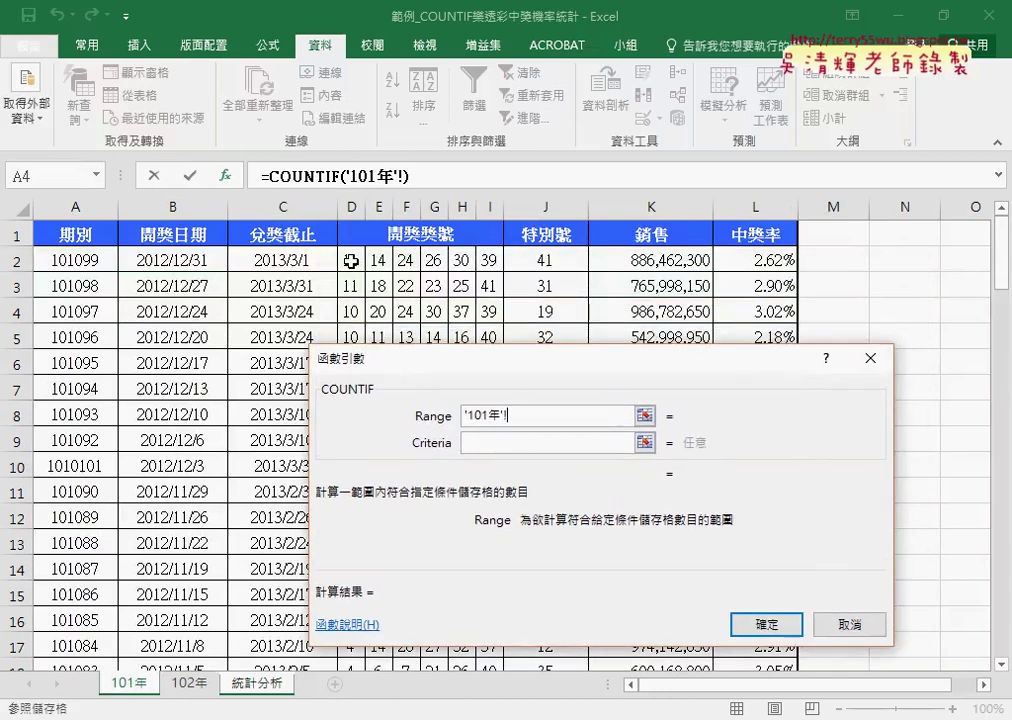
pyautogui.moveTo(351, 261); pyautogui.dragTo(550, 263)
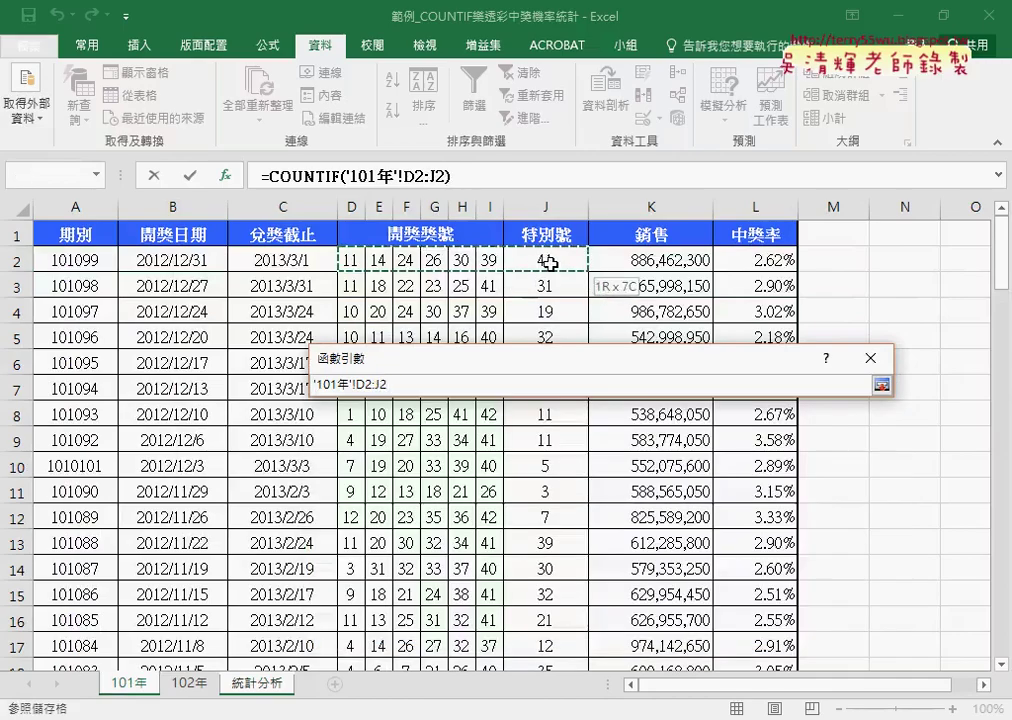
pyautogui.moveTo(550, 263); pyautogui.dragTo(557, 690)
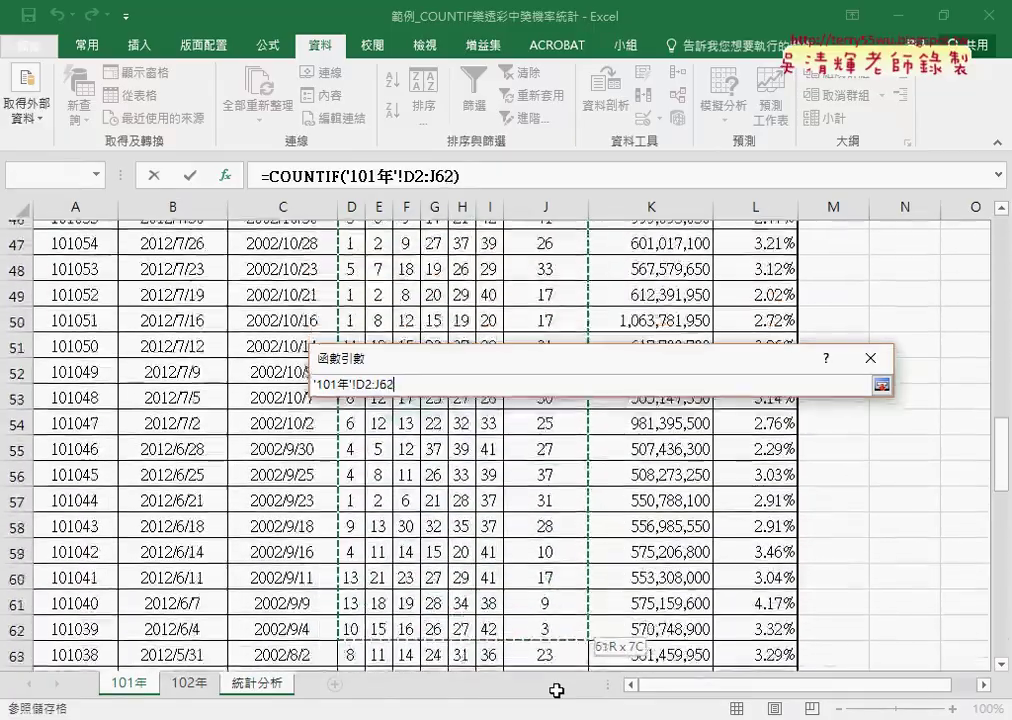
pyautogui.moveTo(557, 690); pyautogui.dragTo(551, 168)
pyautogui.moveTo(553, 282); pyautogui.dragTo(354, 263)
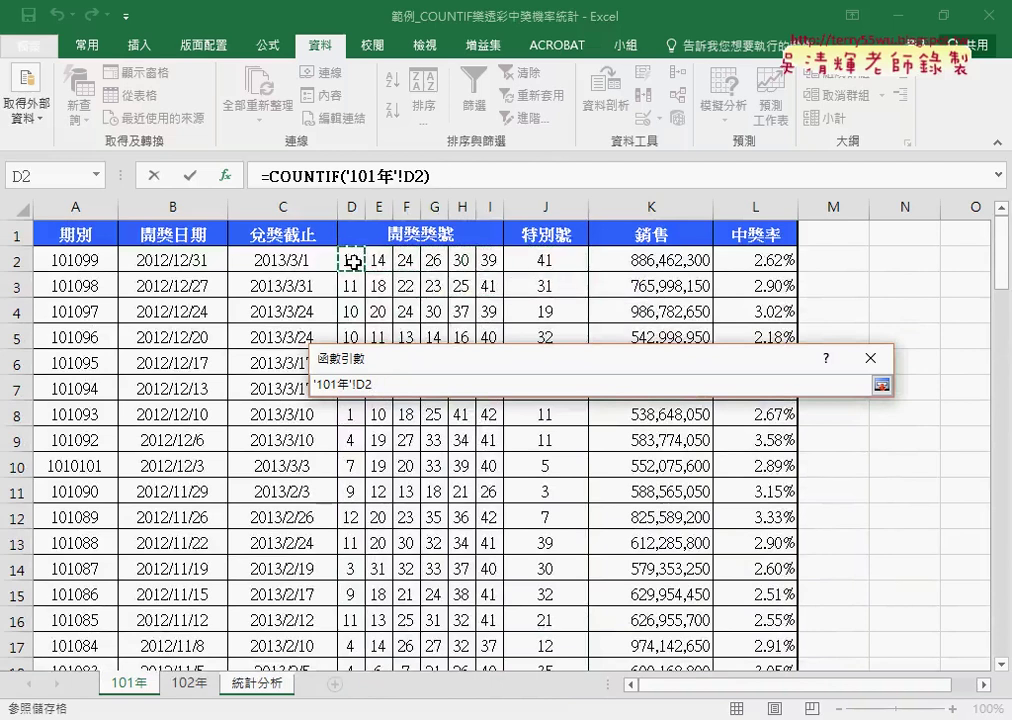
pyautogui.moveTo(354, 263); pyautogui.dragTo(549, 263)
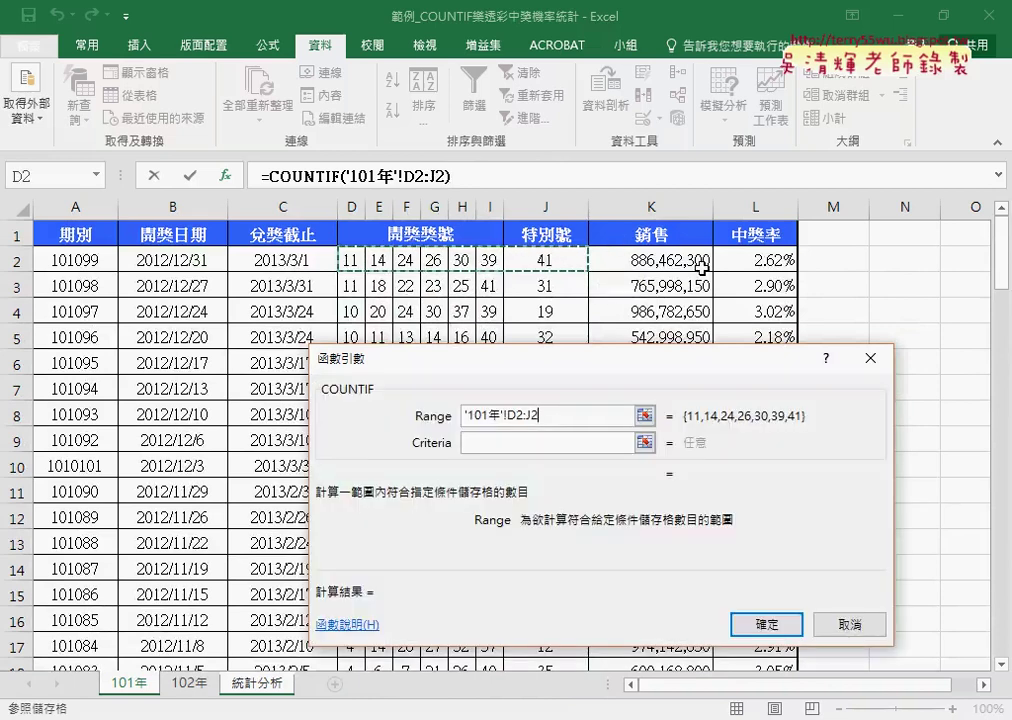
# Extend the range to '101年'!D2:J100, then cancel the COUNTIF so B2 stays empty
pyautogui.hotkey('ctrl', 'shift', 'Down')
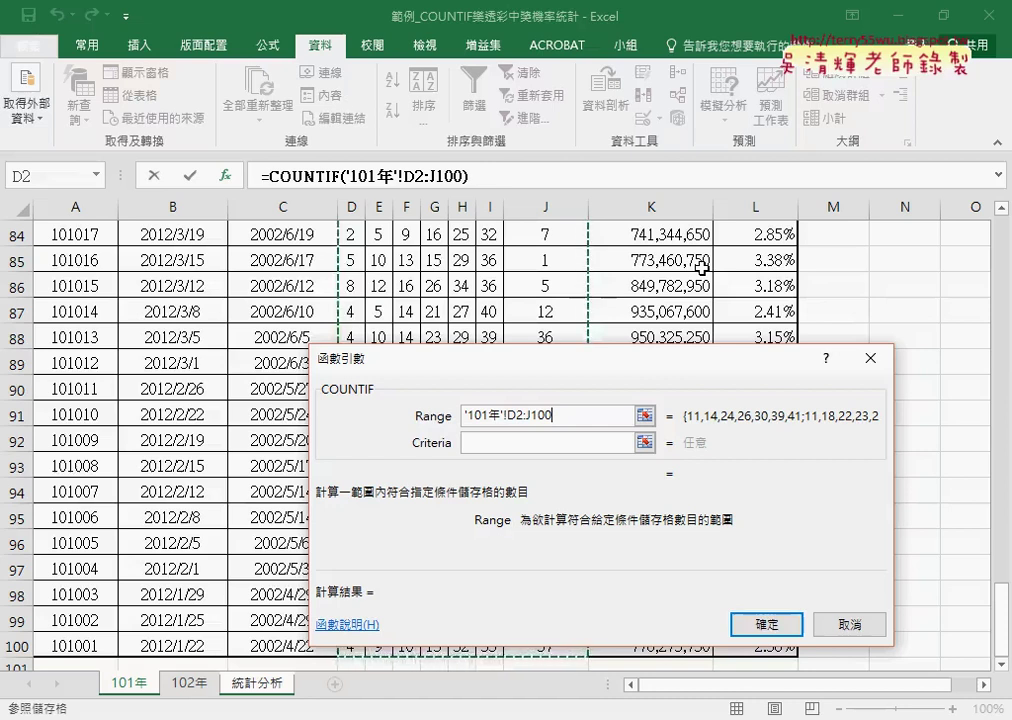
pyautogui.doubleClick(507, 422)
pyautogui.click(514, 416)
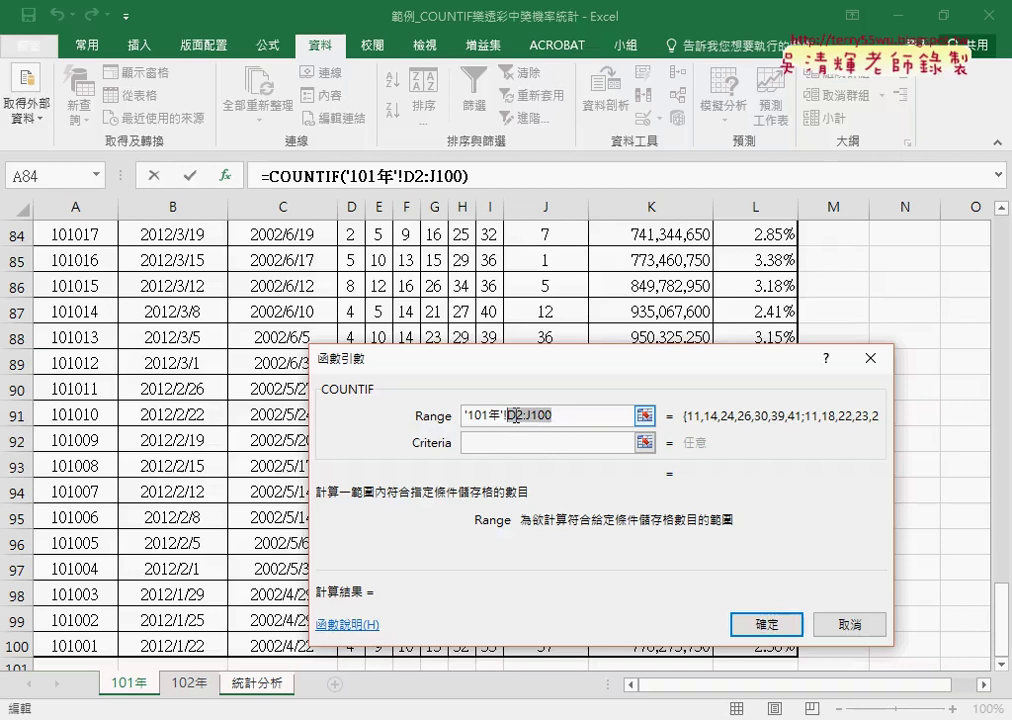
pyautogui.click(849, 624)
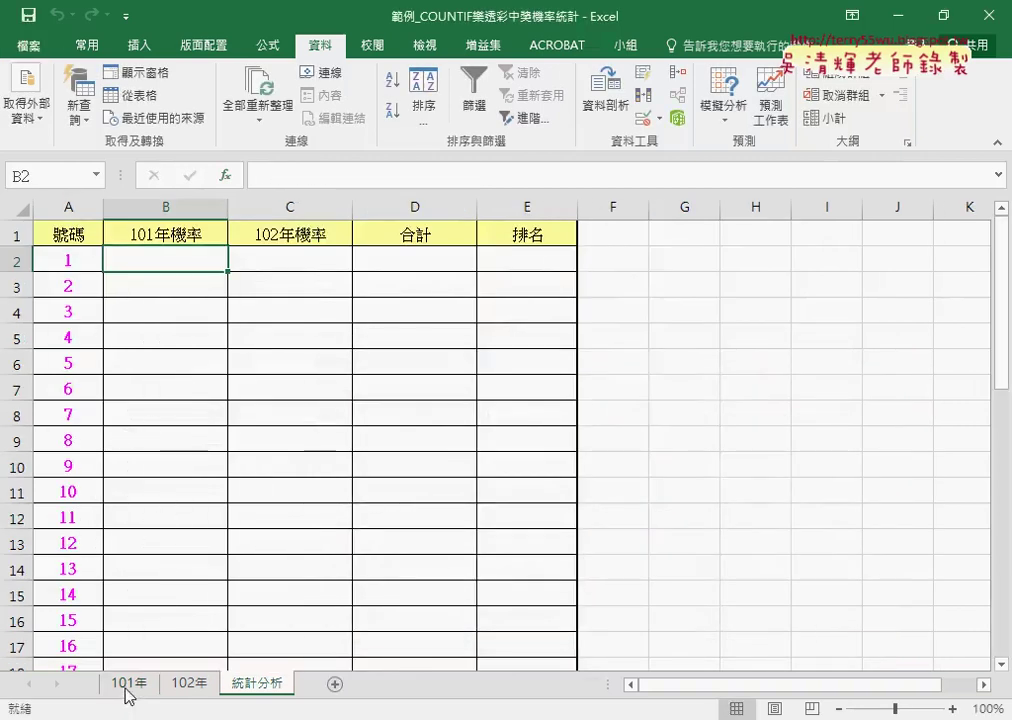
# Select D2:J100 on the 101年 sheet and try naming it 101, dismissing the invalid-name error
pyautogui.click(127, 685)
pyautogui.scroll(9, 265, 493)
pyautogui.scroll(8, 266, 494)
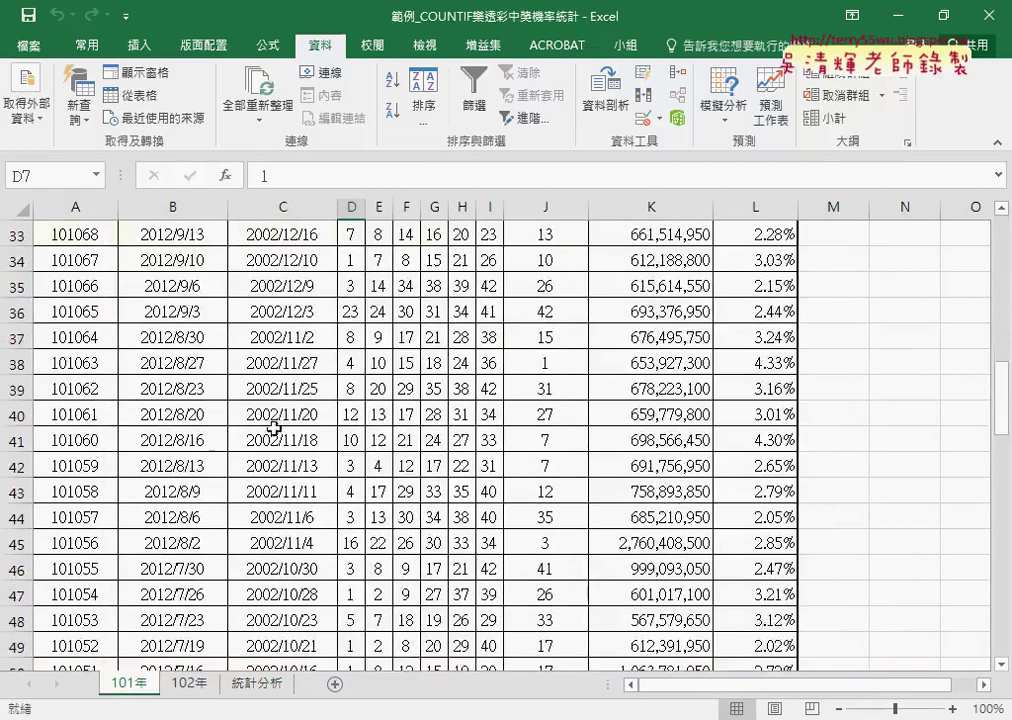
pyautogui.scroll(8, 266, 483)
pyautogui.scroll(3, 278, 395)
pyautogui.moveTo(352, 260)
pyautogui.mouseDown()
pyautogui.moveTo(555, 261)
pyautogui.moveTo(535, 262)
pyautogui.mouseUp()
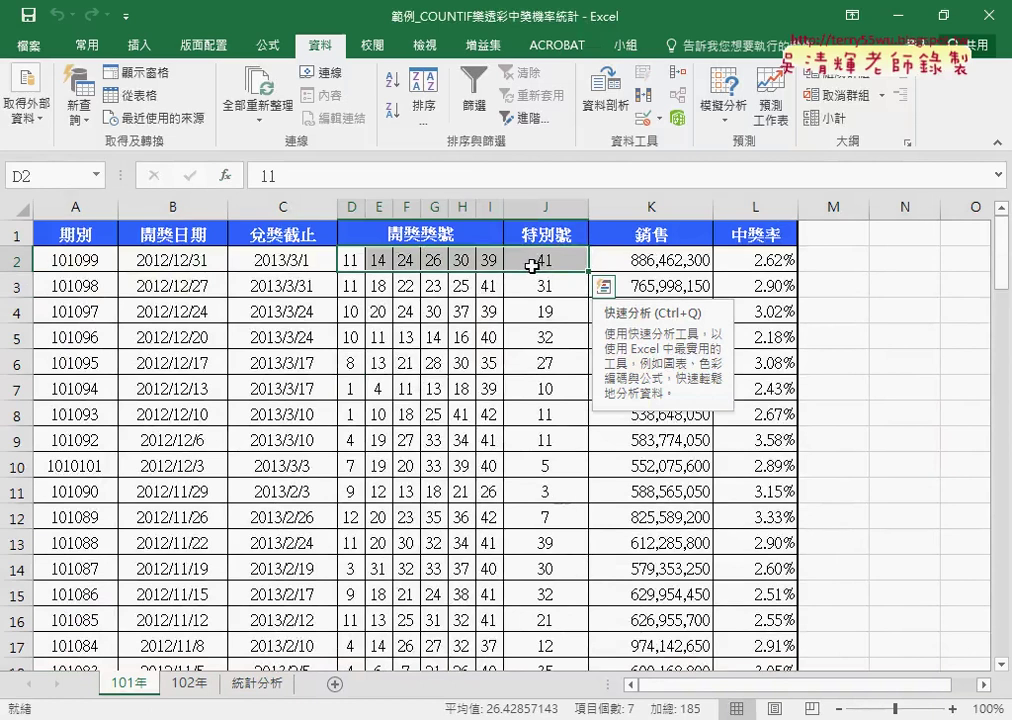
pyautogui.hotkey('ctrl', 'shift', 'Down')
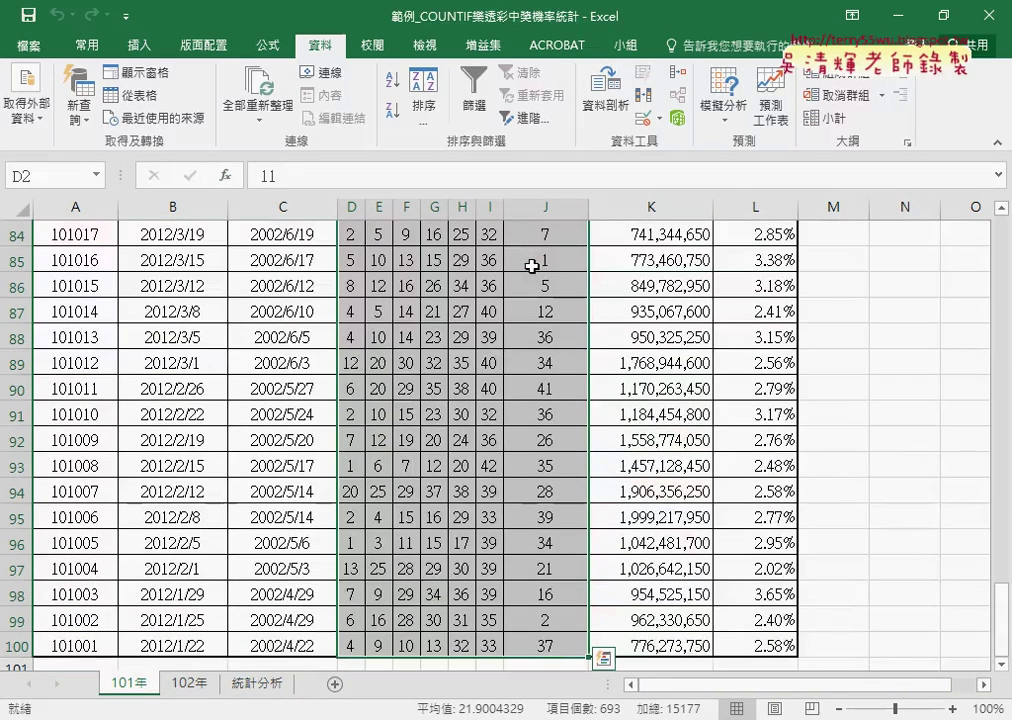
pyautogui.click(47, 176)
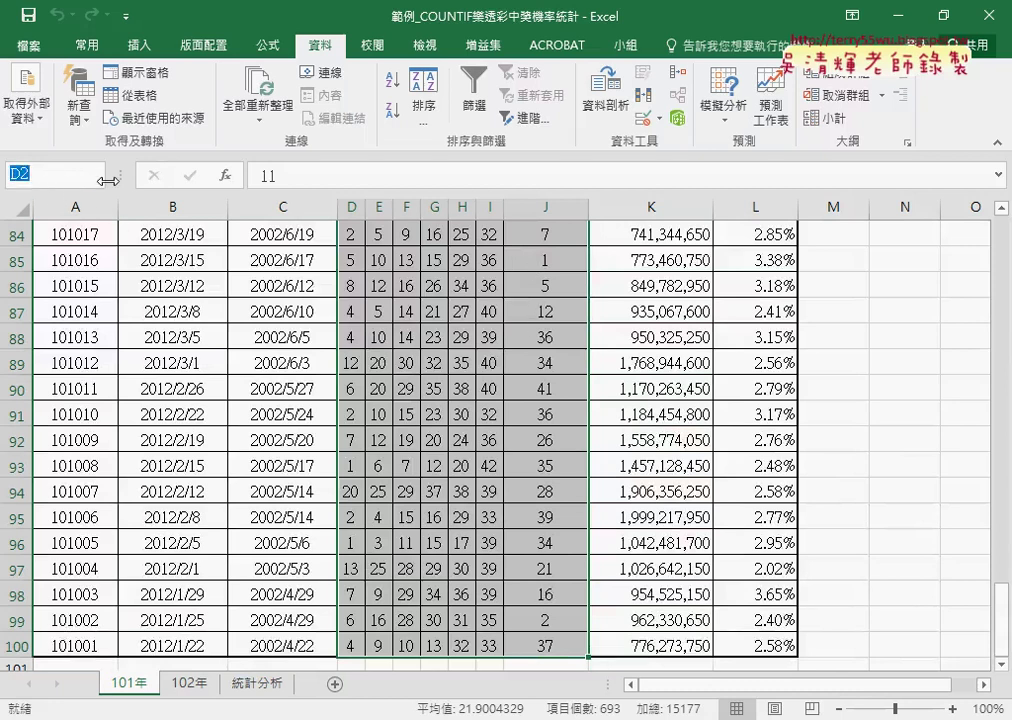
pyautogui.write('101')
pyautogui.press('Return')
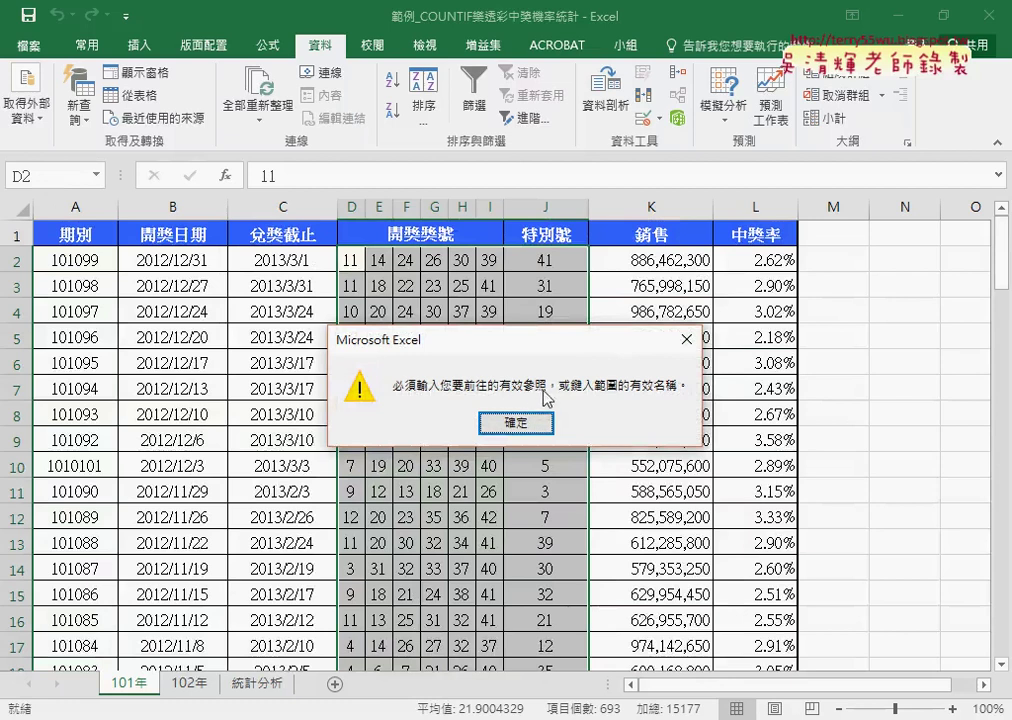
pyautogui.click(521, 427)
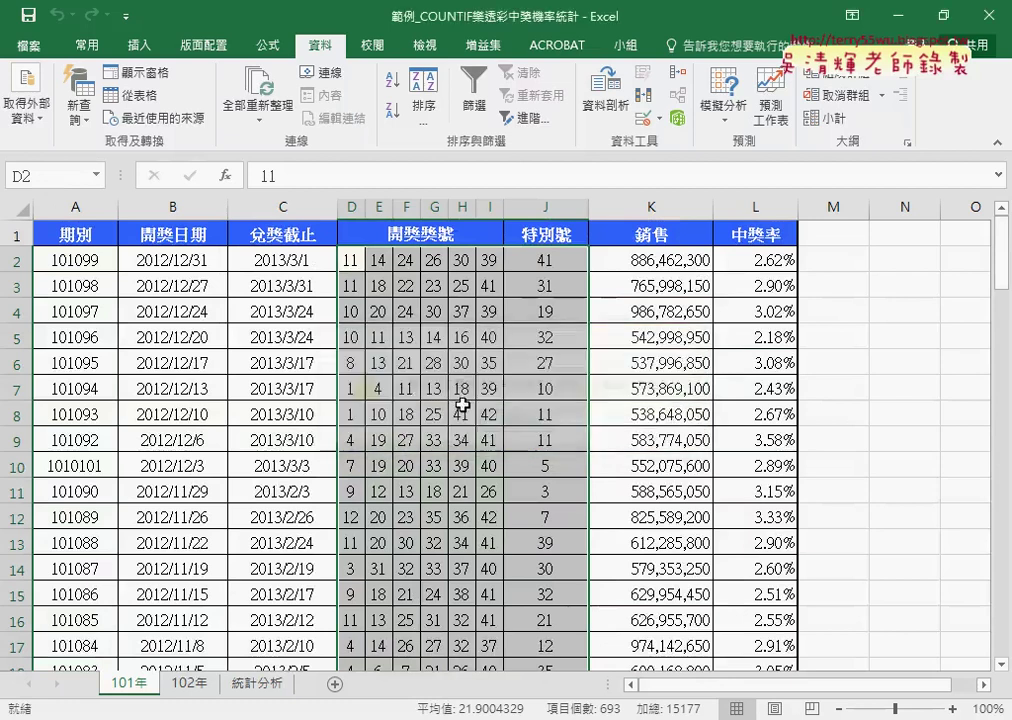
# Name the selected range 開獎101 in the Name Box and confirm it is applied
pyautogui.click(26, 183)
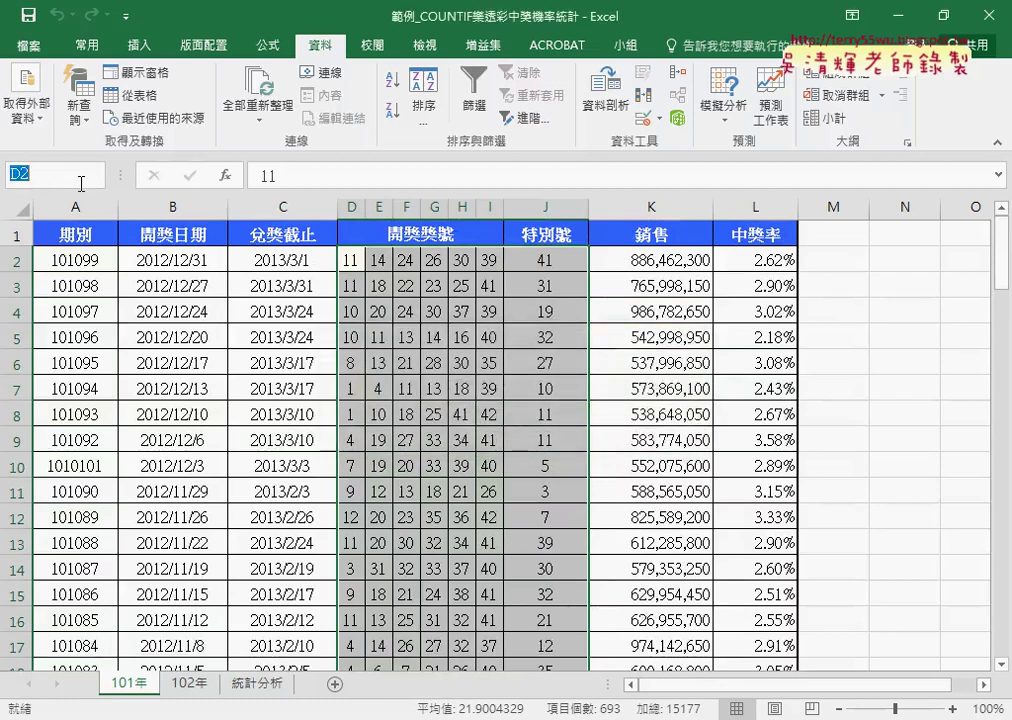
pyautogui.write('開')
pyautogui.write('ㄐㄧㄤ')
pyautogui.write('3')
pyautogui.press('Delete')
pyautogui.write('101')
pyautogui.press('Escape')
pyautogui.press('Return')
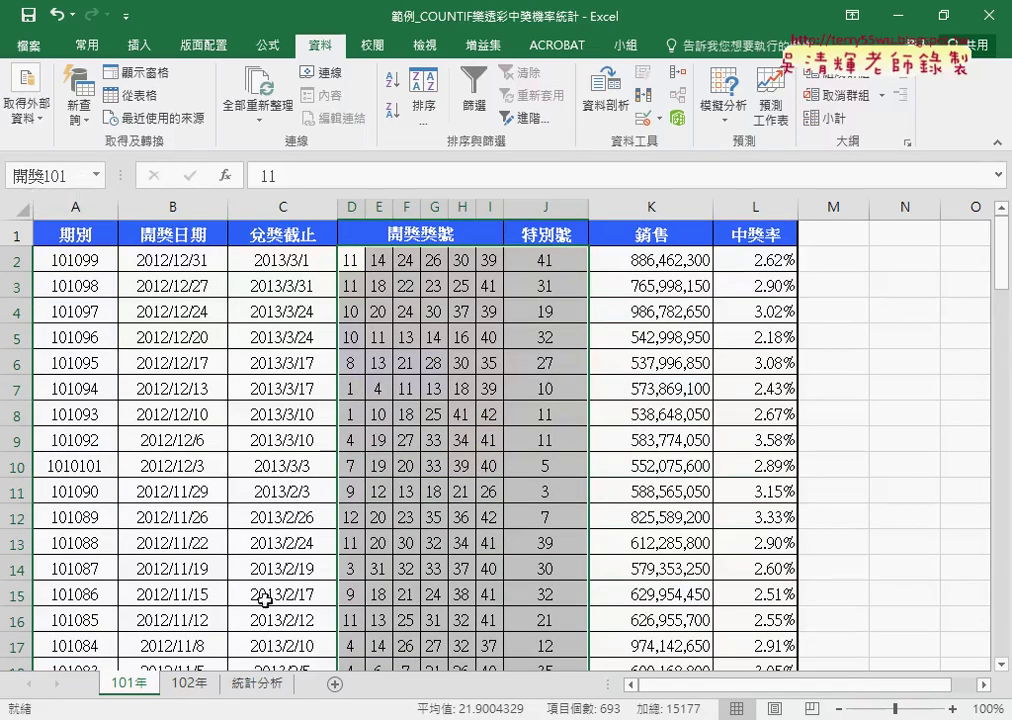
pyautogui.click(47, 174)
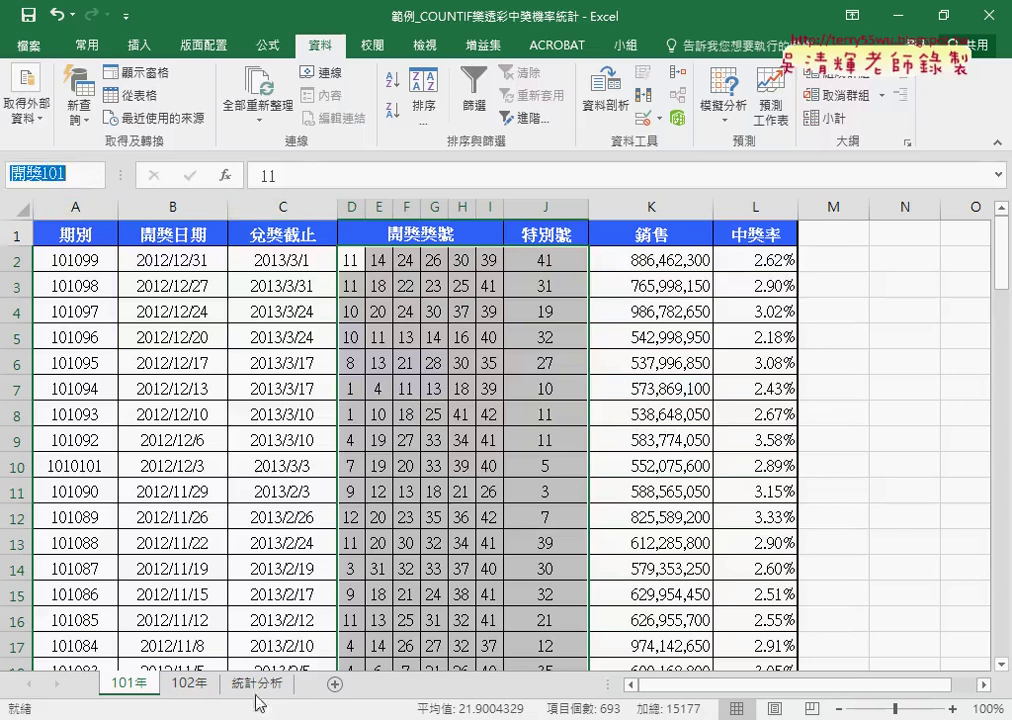
# Select D2:J105 on the 102年 sheet and define it as 開獎102 via the Name Box
pyautogui.click(186, 683)
pyautogui.moveTo(345, 259); pyautogui.dragTo(535, 256)
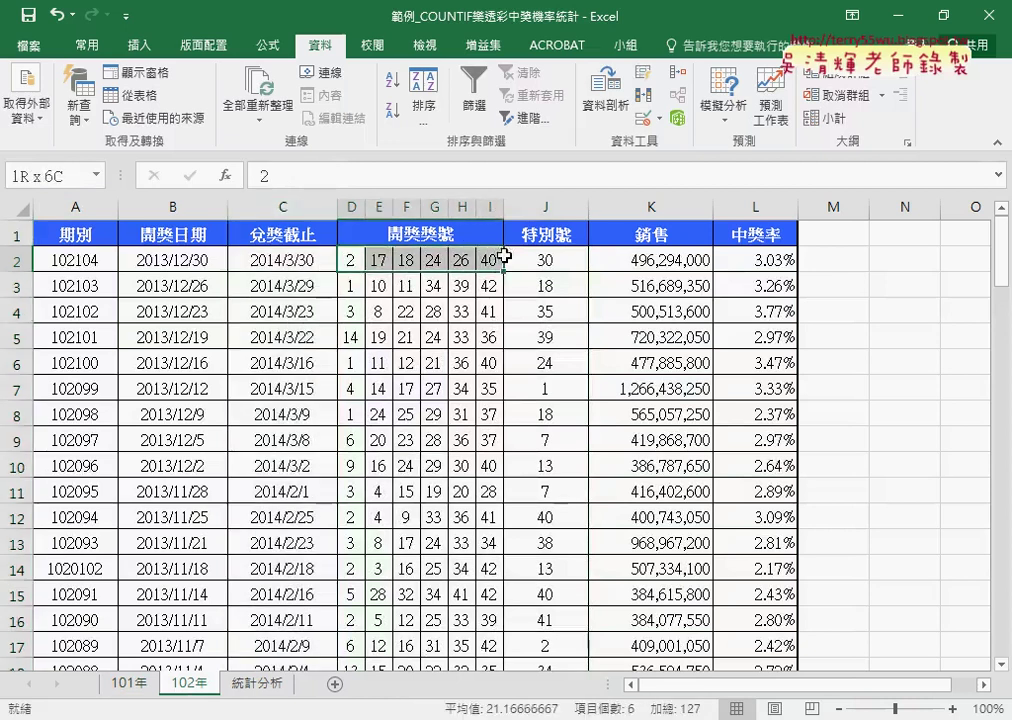
pyautogui.hotkey('ctrl', 'shift', 'Down')
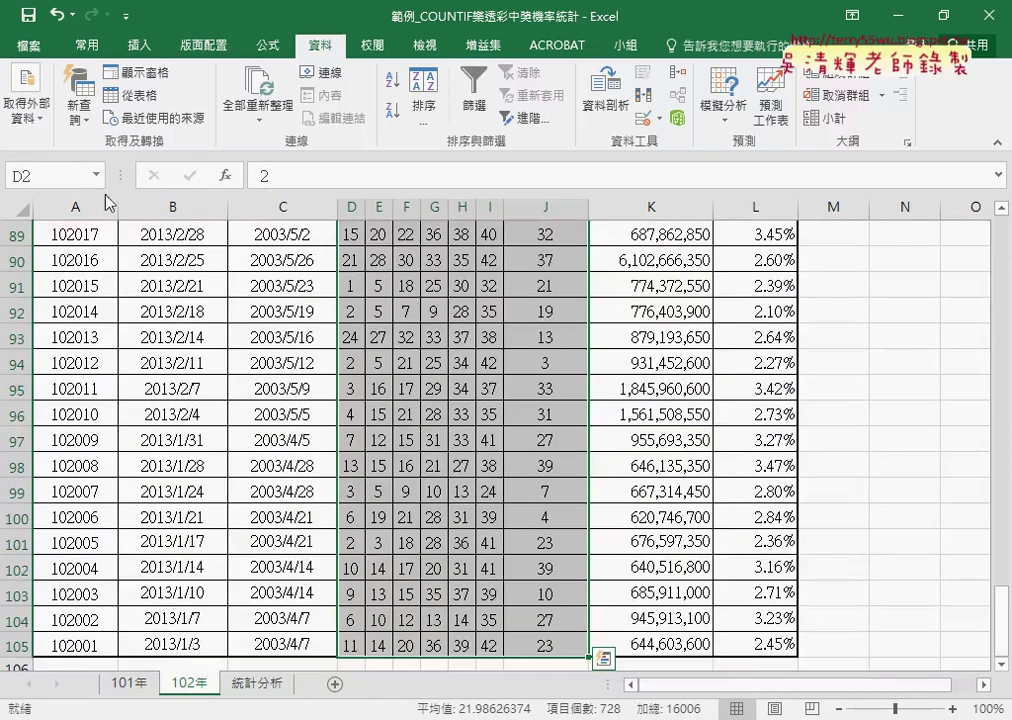
pyautogui.click(46, 175)
pyautogui.write('開獎101')
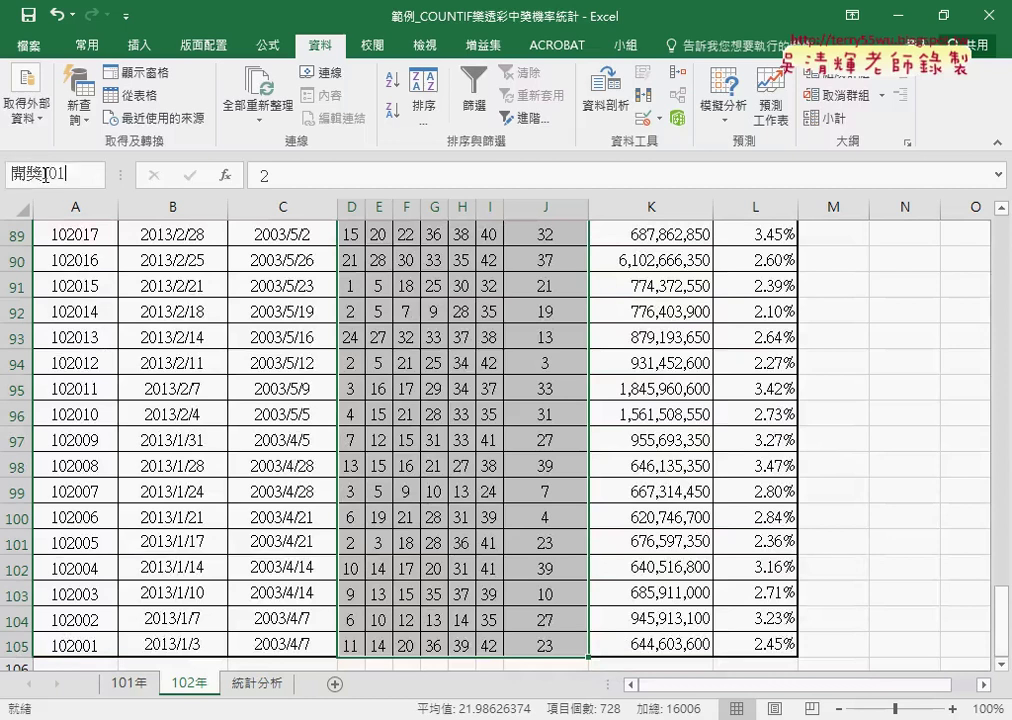
pyautogui.press('BackSpace')
pyautogui.write('2')
pyautogui.press('Return')
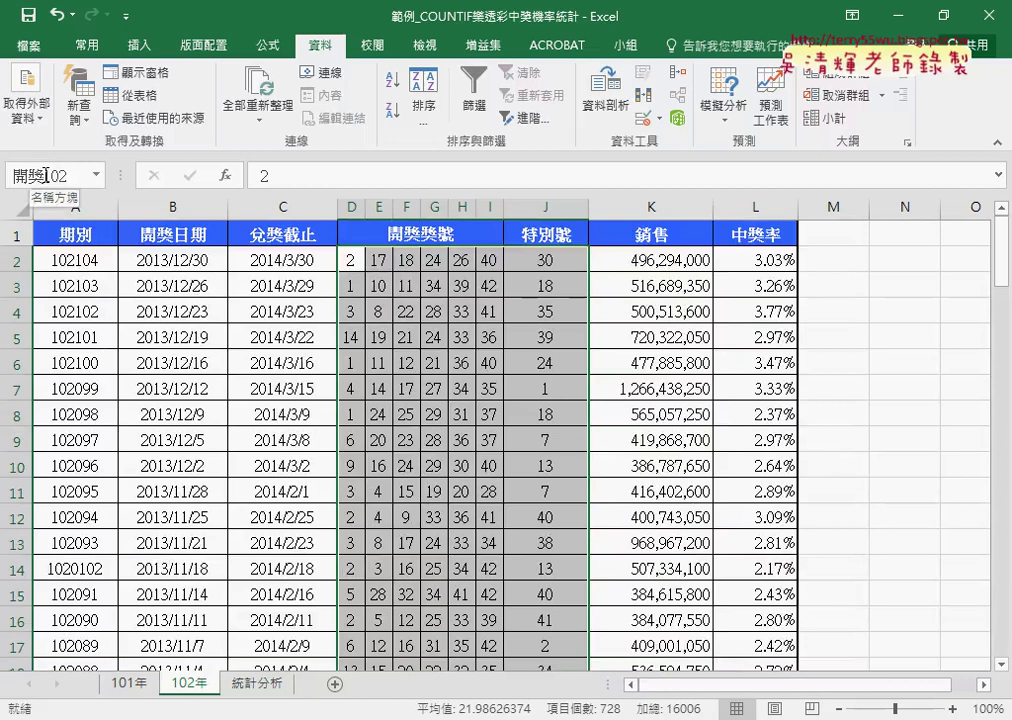
pyautogui.click(268, 46)
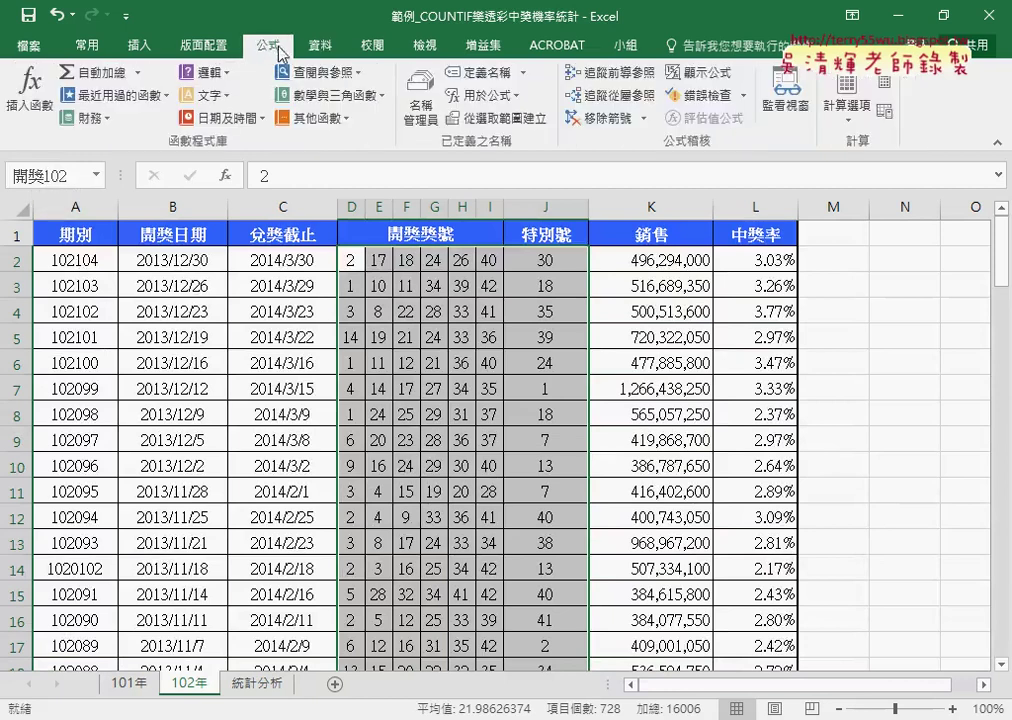
pyautogui.click(420, 95)
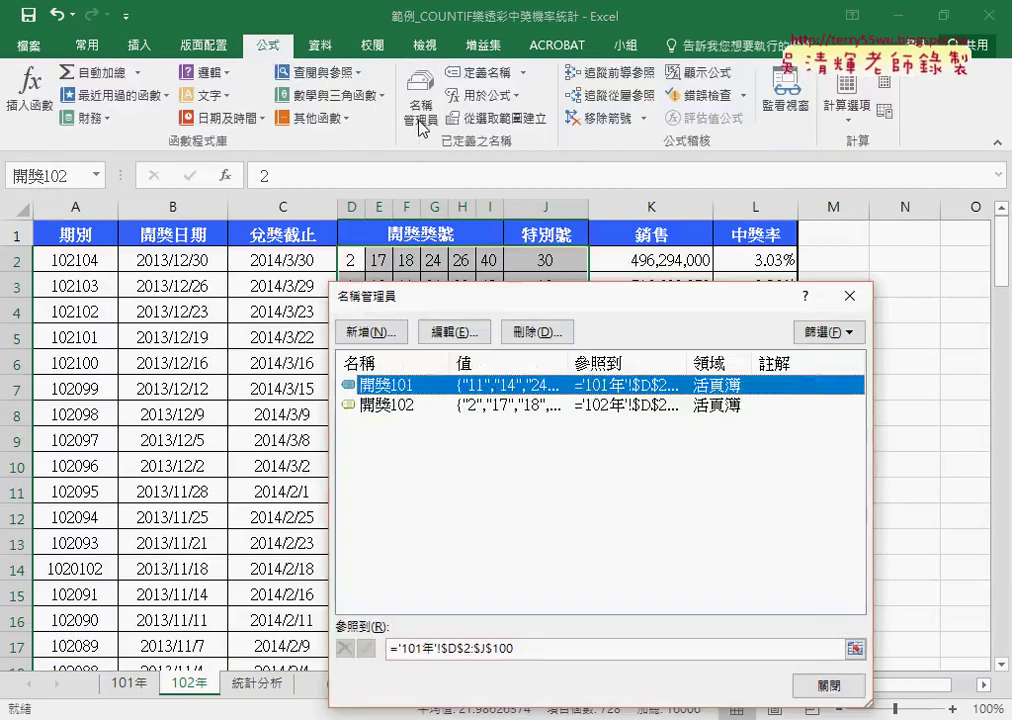
pyautogui.click(537, 649)
pyautogui.click(408, 406)
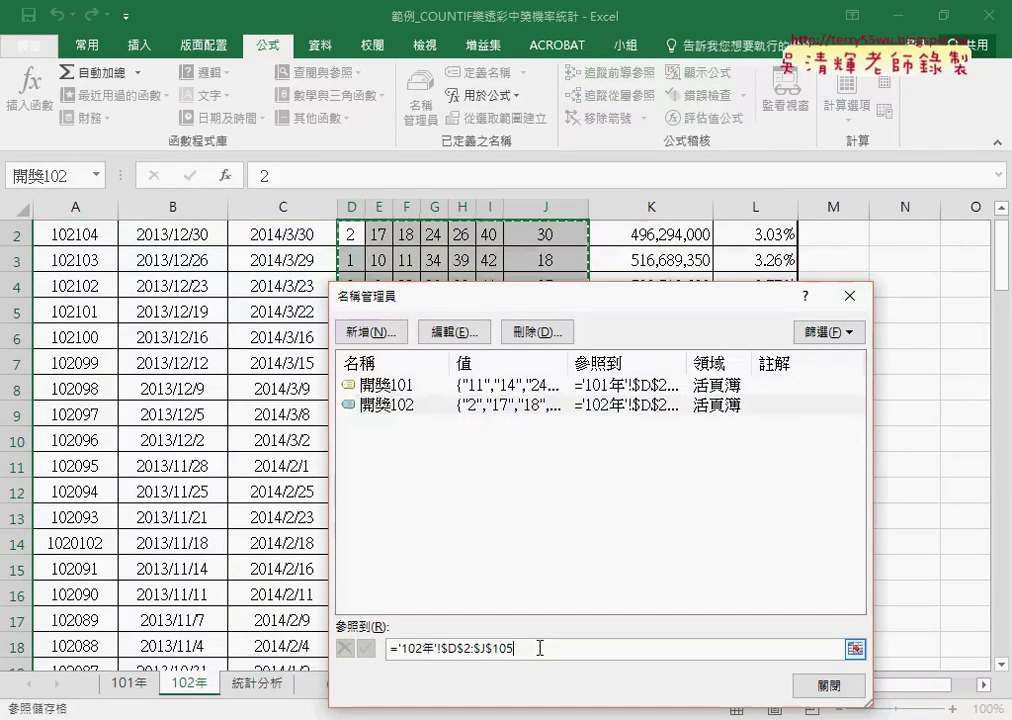
pyautogui.moveTo(474, 293); pyautogui.dragTo(729, 245)
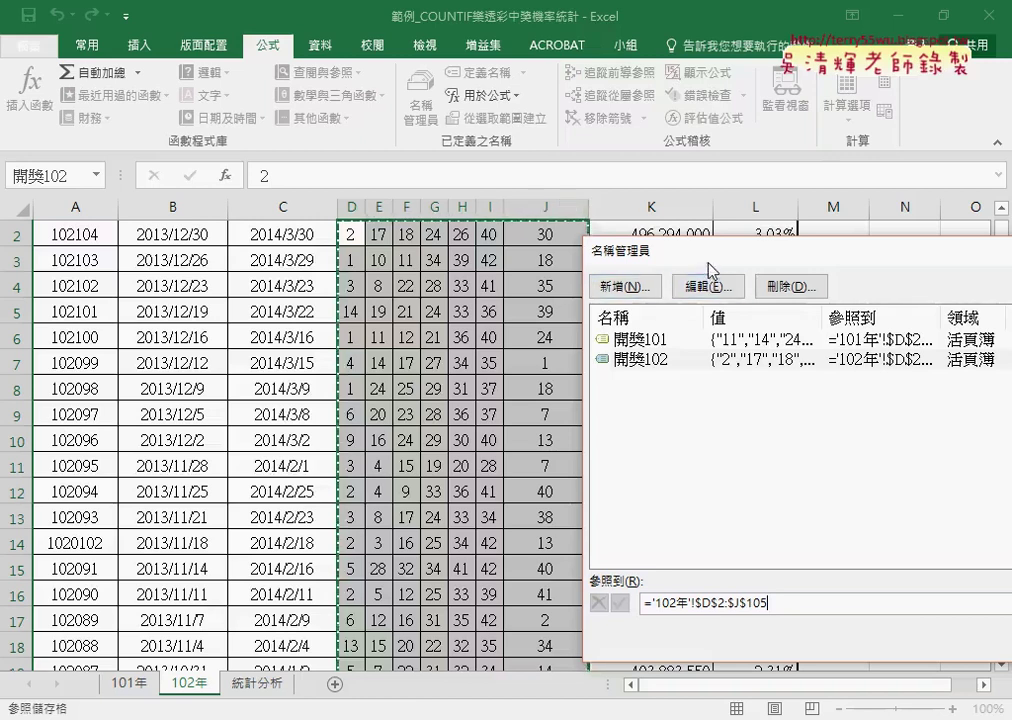
pyautogui.moveTo(702, 260); pyautogui.dragTo(402, 199)
# Close the names list and start a COUNTIF in B2 of 統計分析 from recently used functions
pyautogui.click(778, 577)
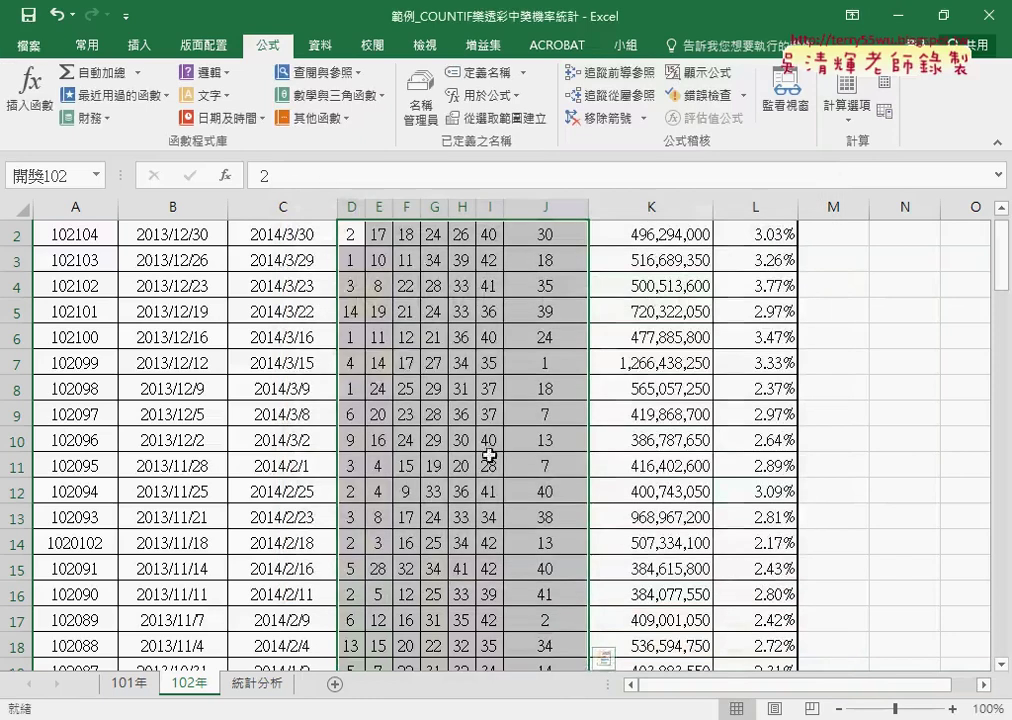
pyautogui.click(268, 686)
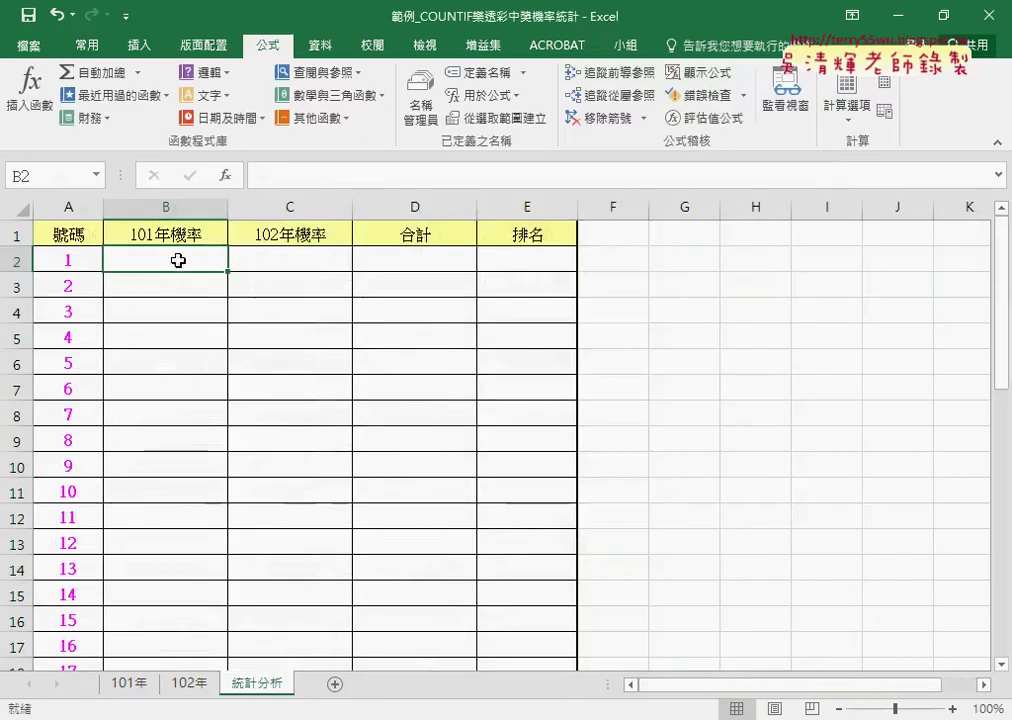
pyautogui.click(225, 175)
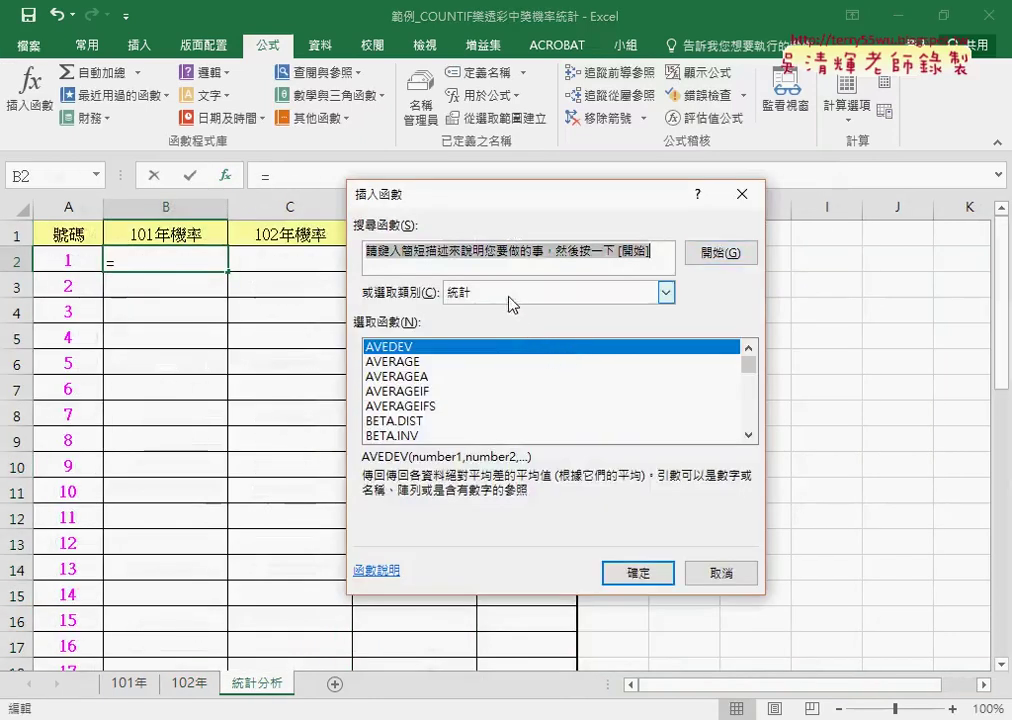
pyautogui.click(511, 298)
pyautogui.click(511, 319)
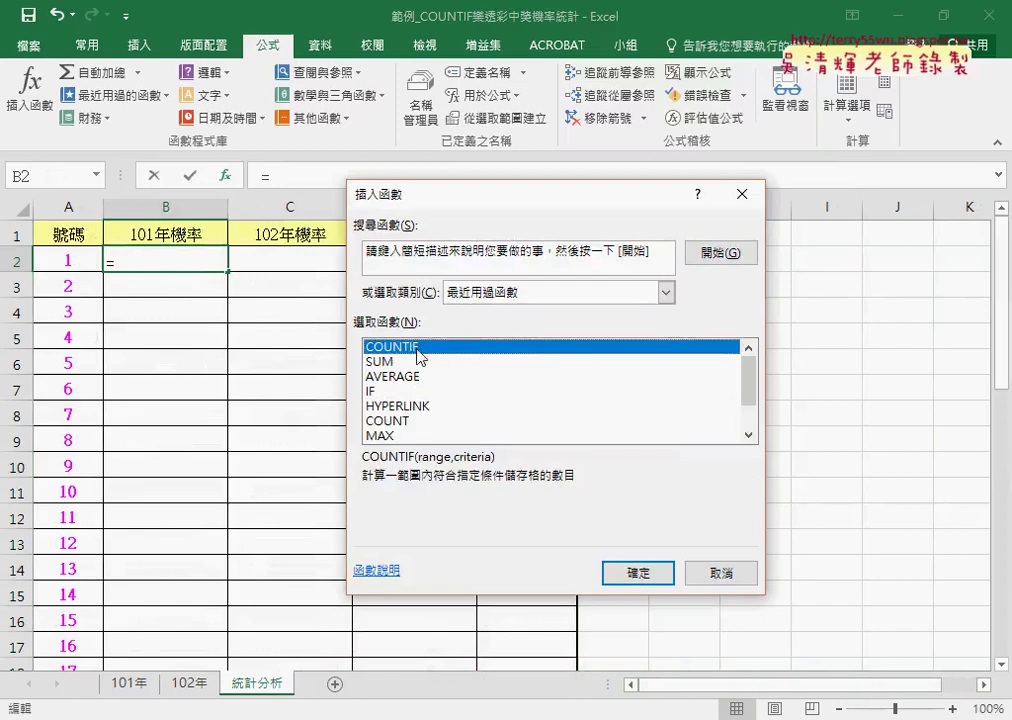
pyautogui.doubleClick(419, 349)
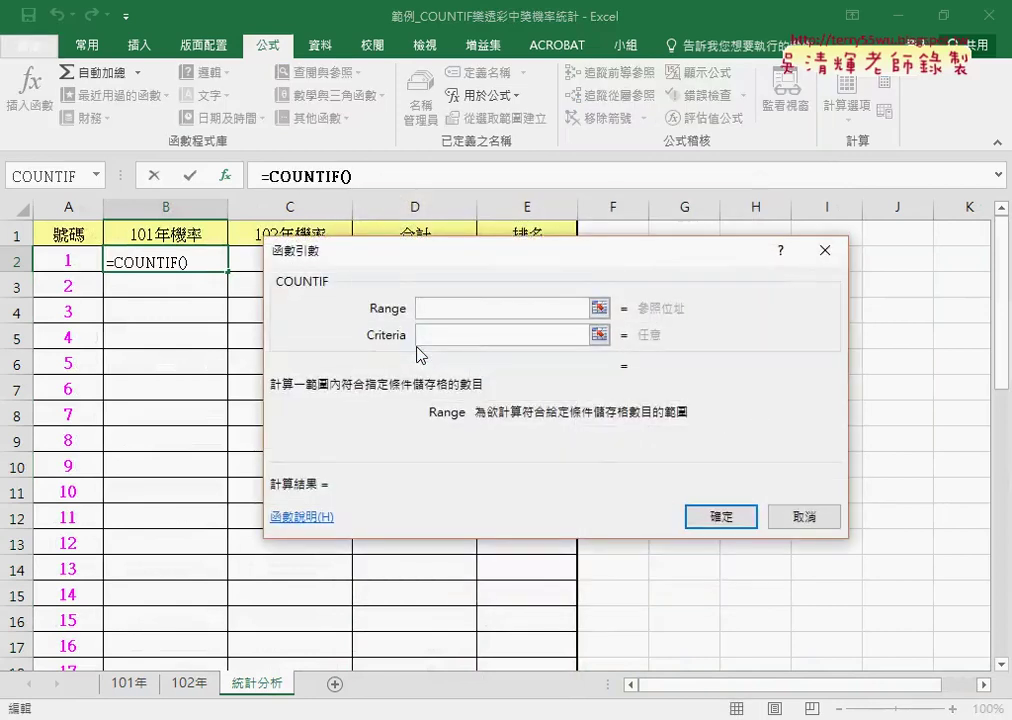
# Complete =COUNTIF(開獎101,A2) using F3 to paste the name, then fill it down column B
pyautogui.press('F3')
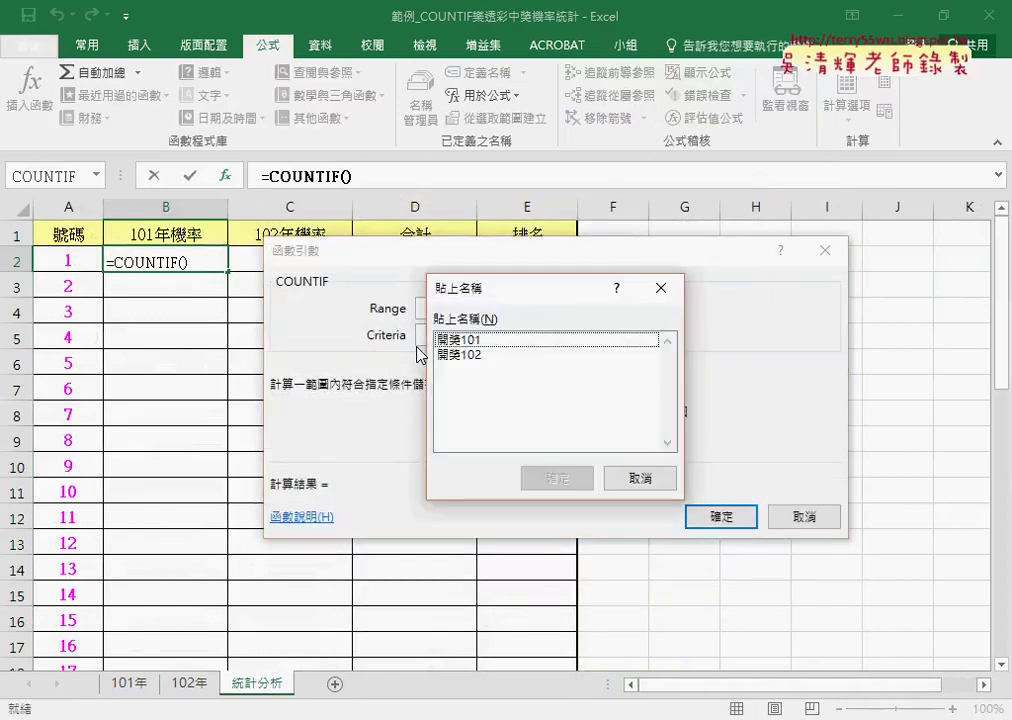
pyautogui.doubleClick(513, 339)
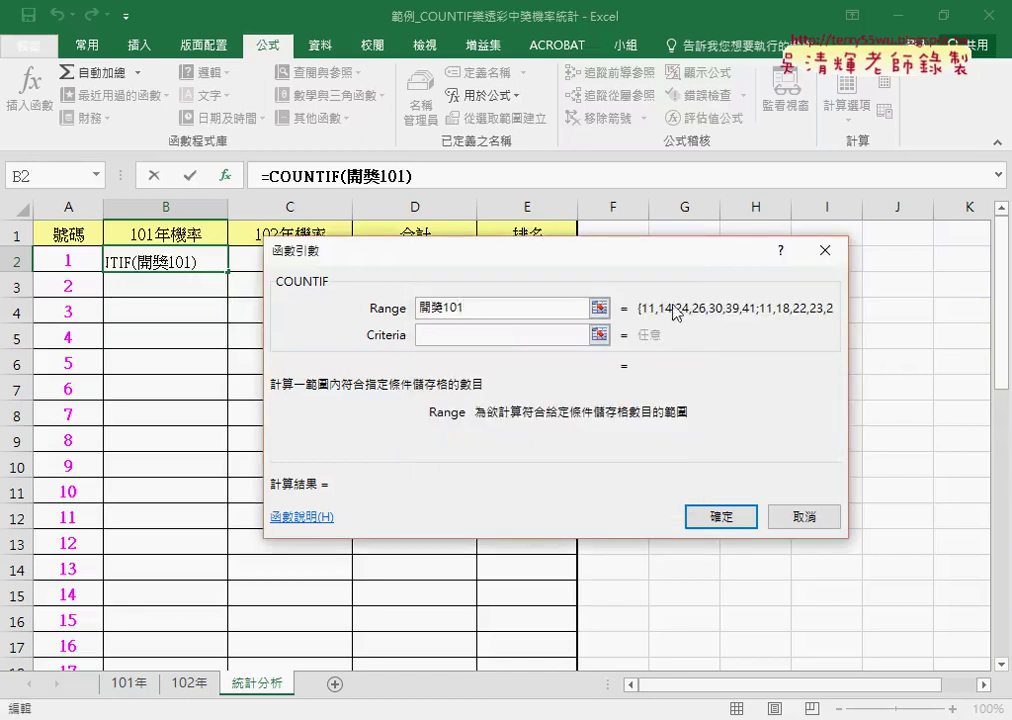
pyautogui.click(452, 335)
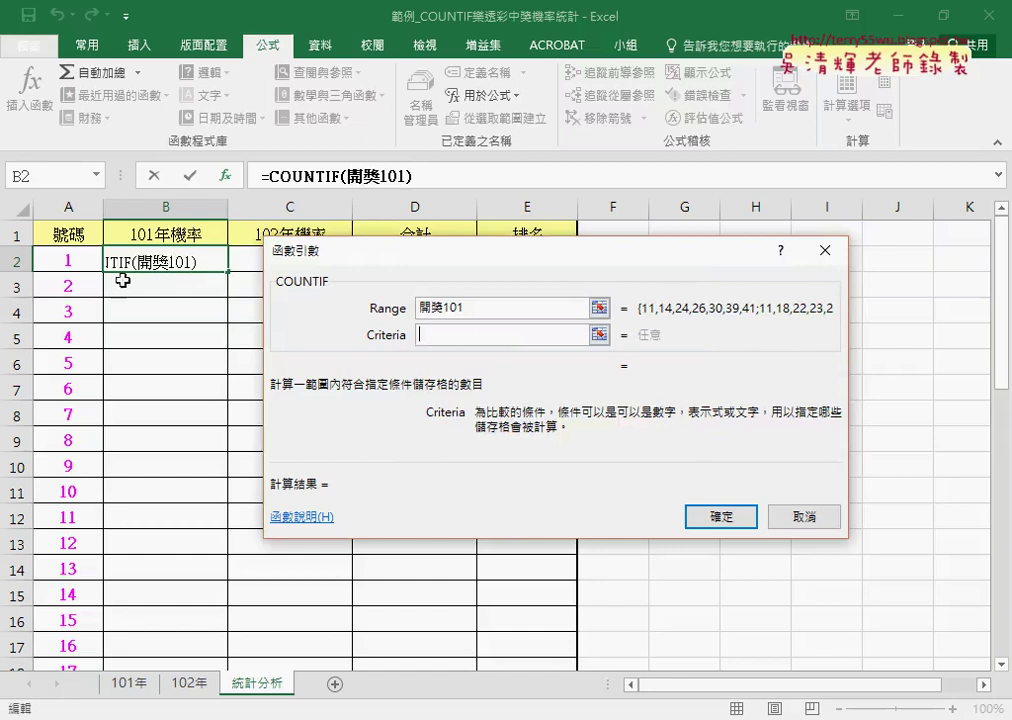
pyautogui.click(70, 262)
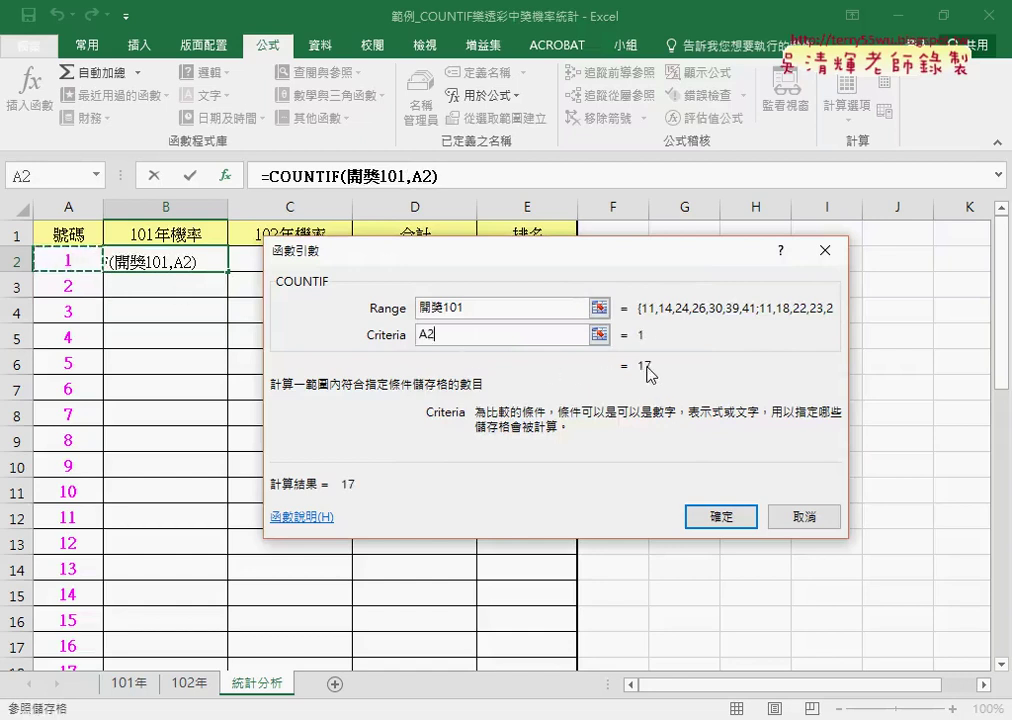
pyautogui.click(722, 517)
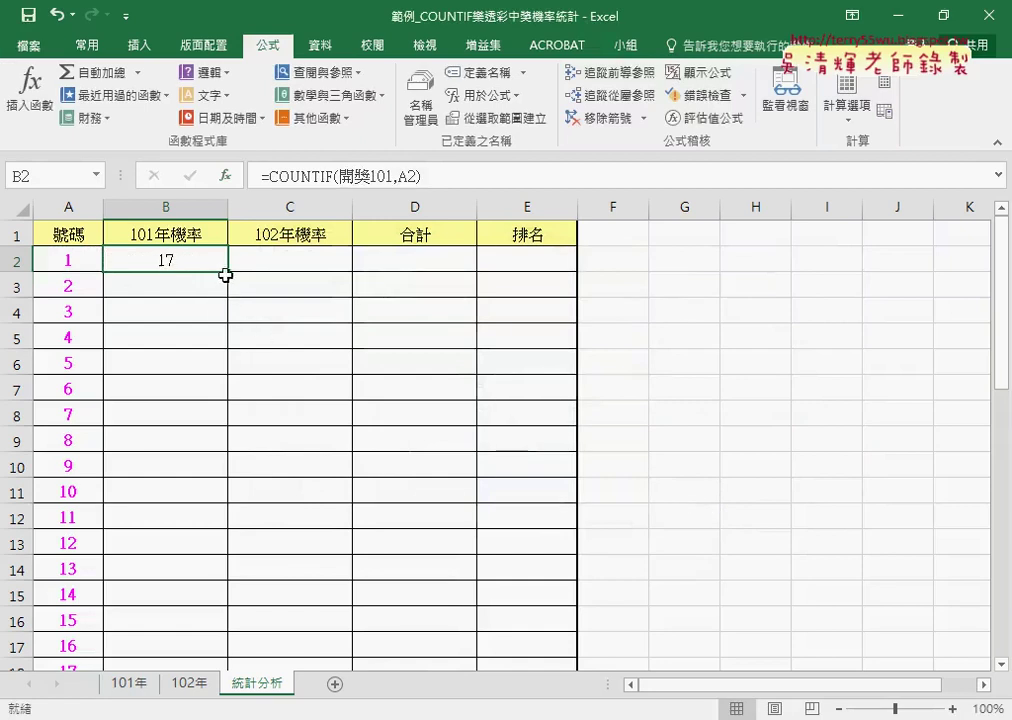
pyautogui.doubleClick(228, 271)
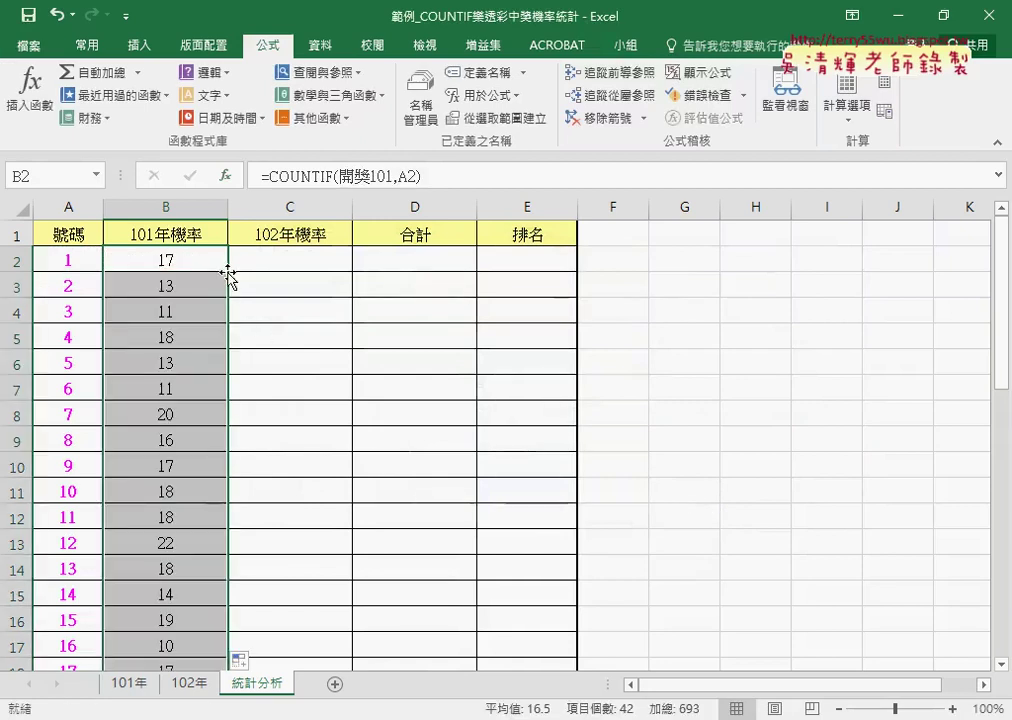
pyautogui.click(204, 263)
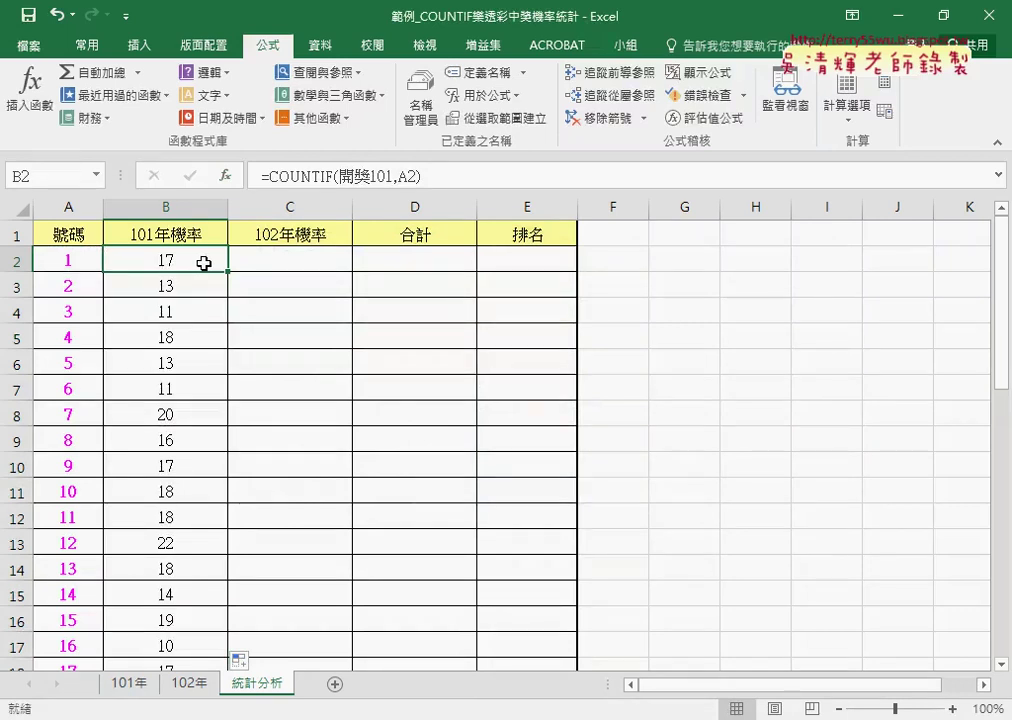
# Edit B2's formula to =COUNTIF(開獎101,A2)/count( after clearing stray Zhuyin characters
pyautogui.click(468, 174)
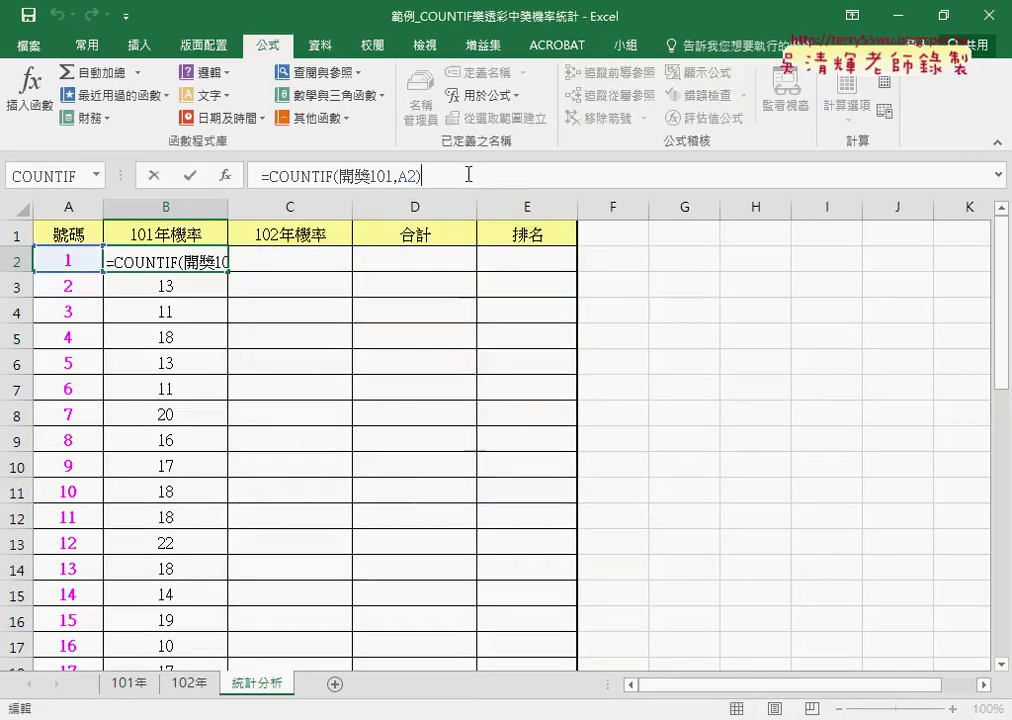
pyautogui.write('/')
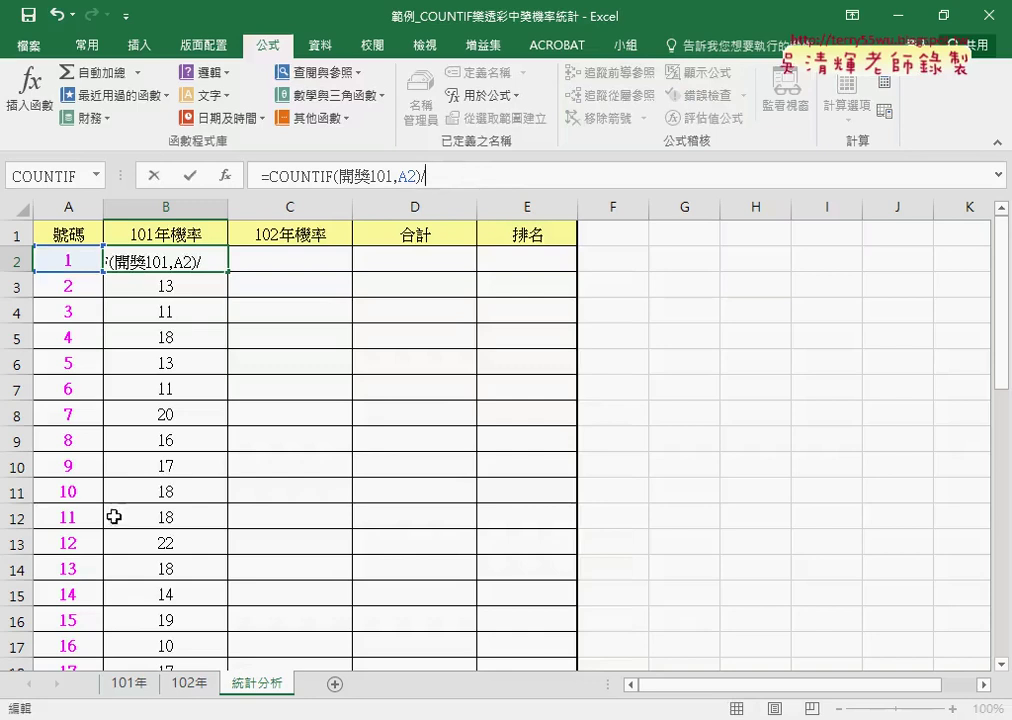
pyautogui.click(130, 684)
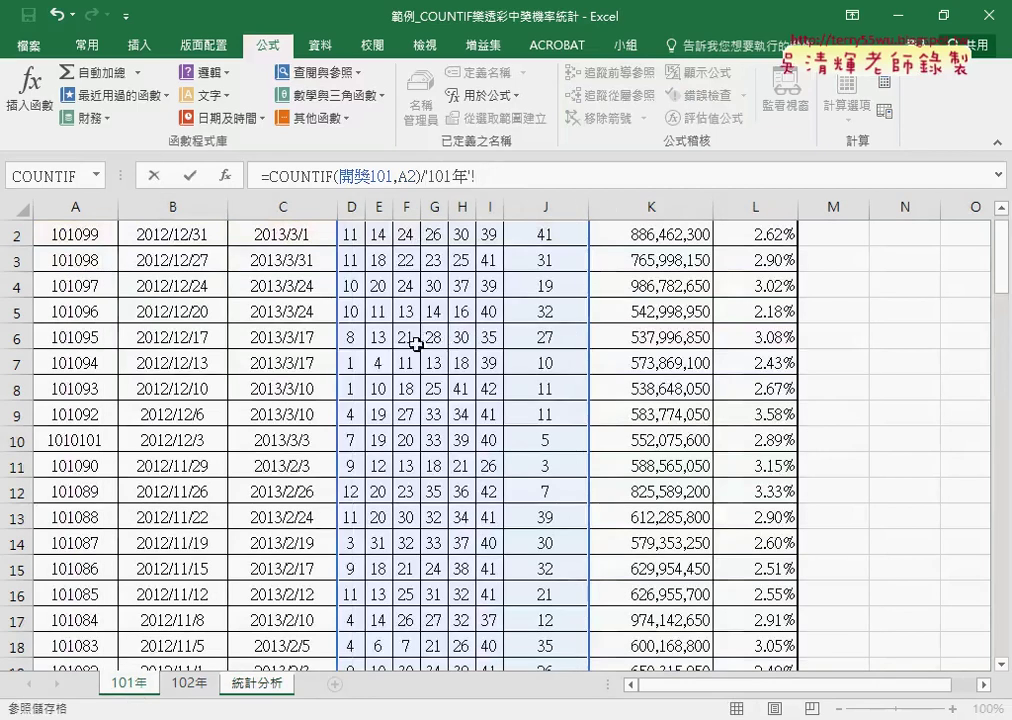
pyautogui.click(152, 175)
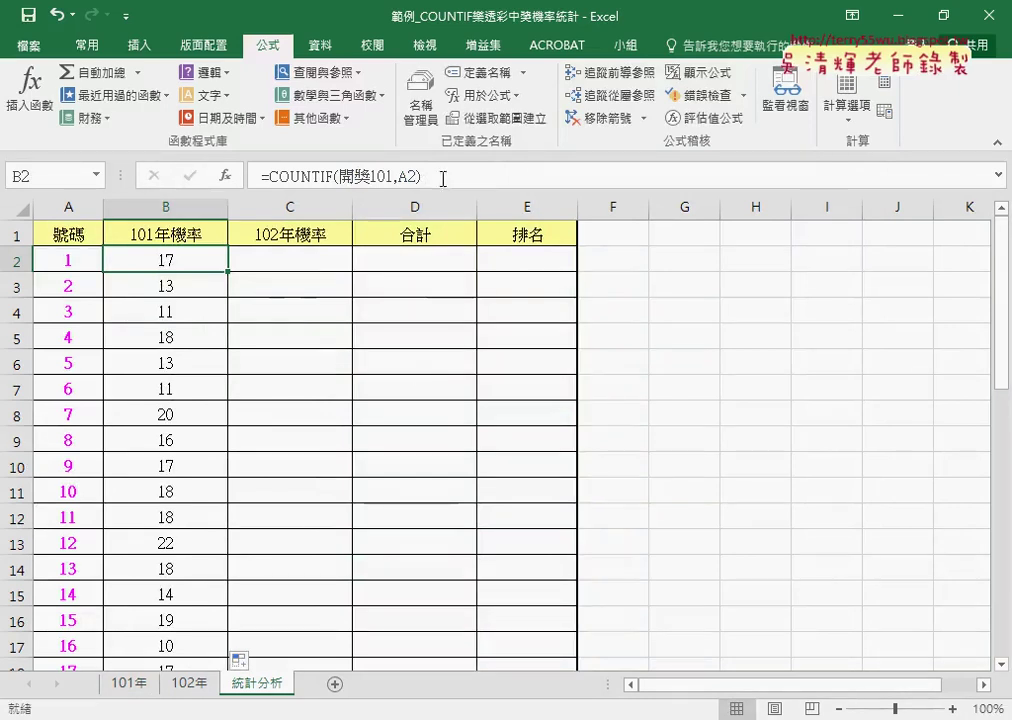
pyautogui.click(491, 176)
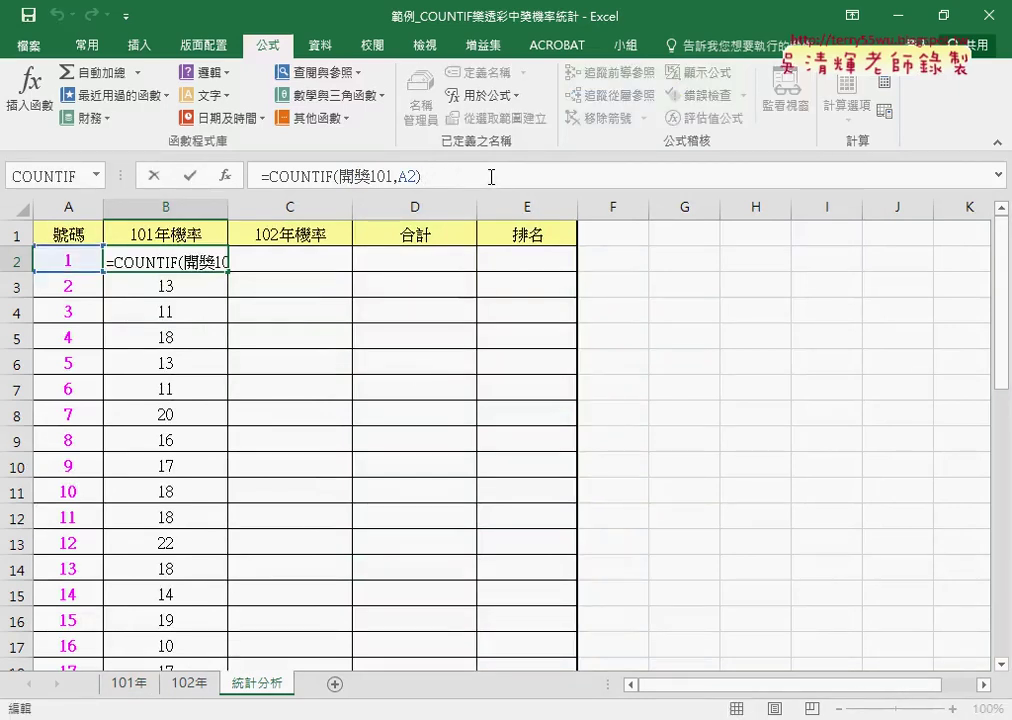
pyautogui.write('/')
pyautogui.write('ㄋㄜㄩ')
pyautogui.write('ㄊ')
pyautogui.press('BackSpace')
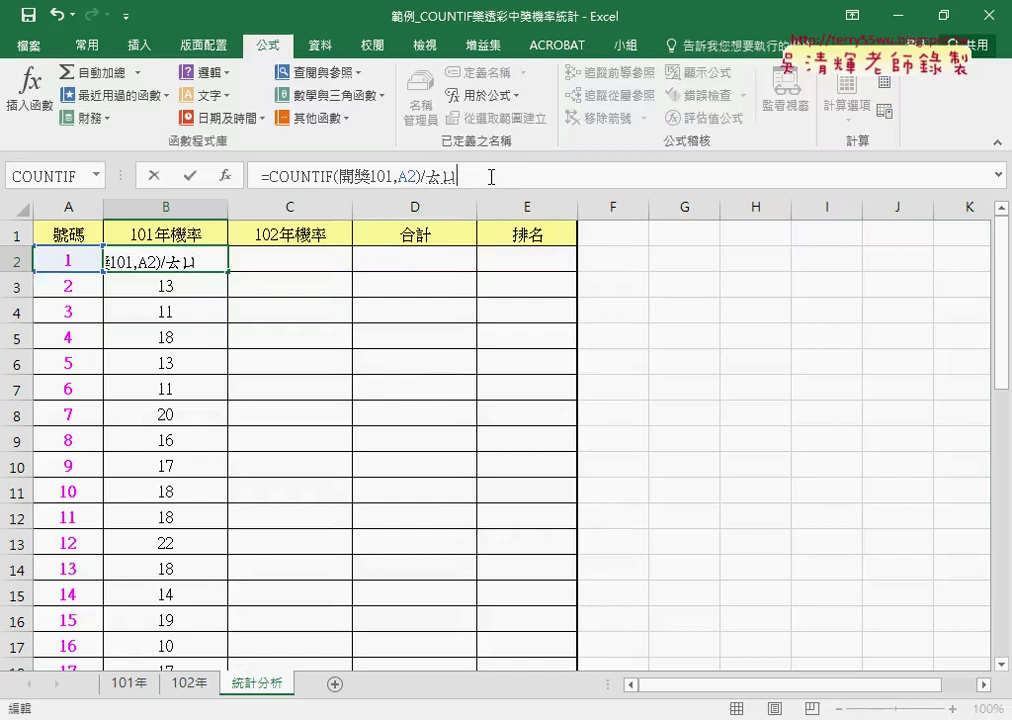
pyautogui.press('BackSpace')
pyautogui.press('BackSpace')
pyautogui.write('c')
pyautogui.write('ount')
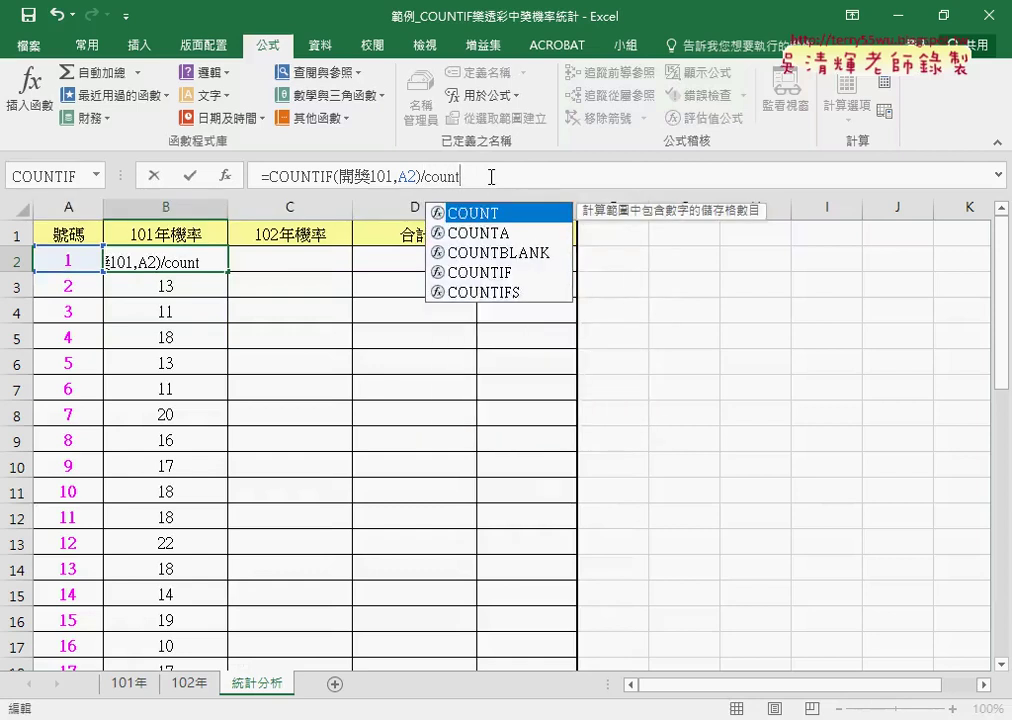
pyautogui.write('(')
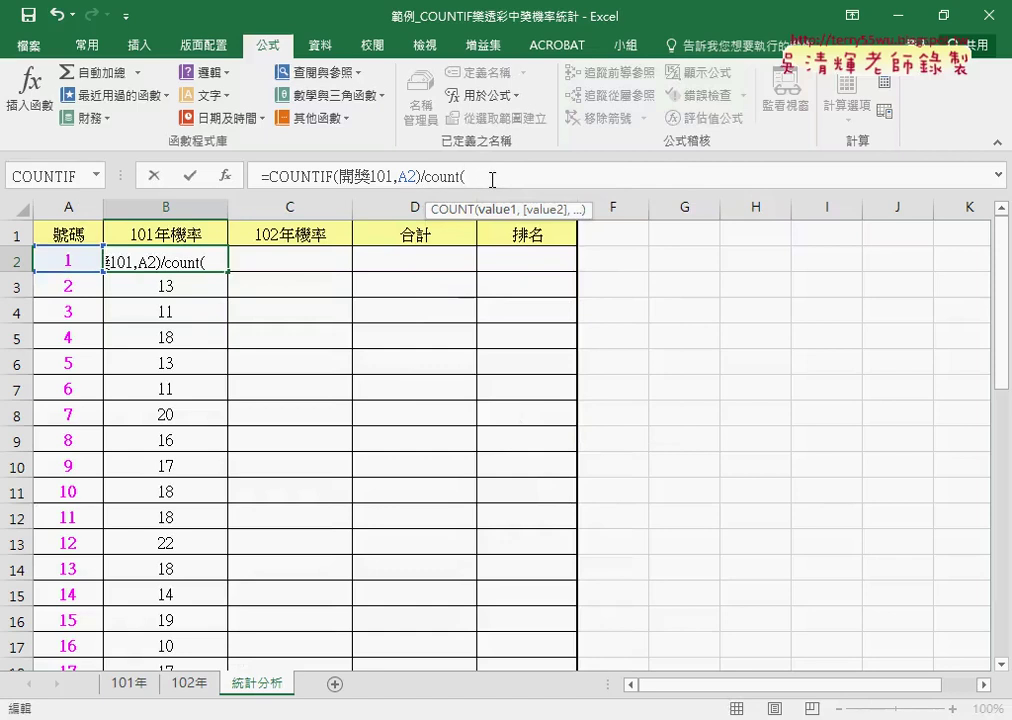
# Finish B2's formula as =COUNTIF(開獎101,A2)/COUNT(開獎101) by inserting the 開獎101 name
pyautogui.press('F3')
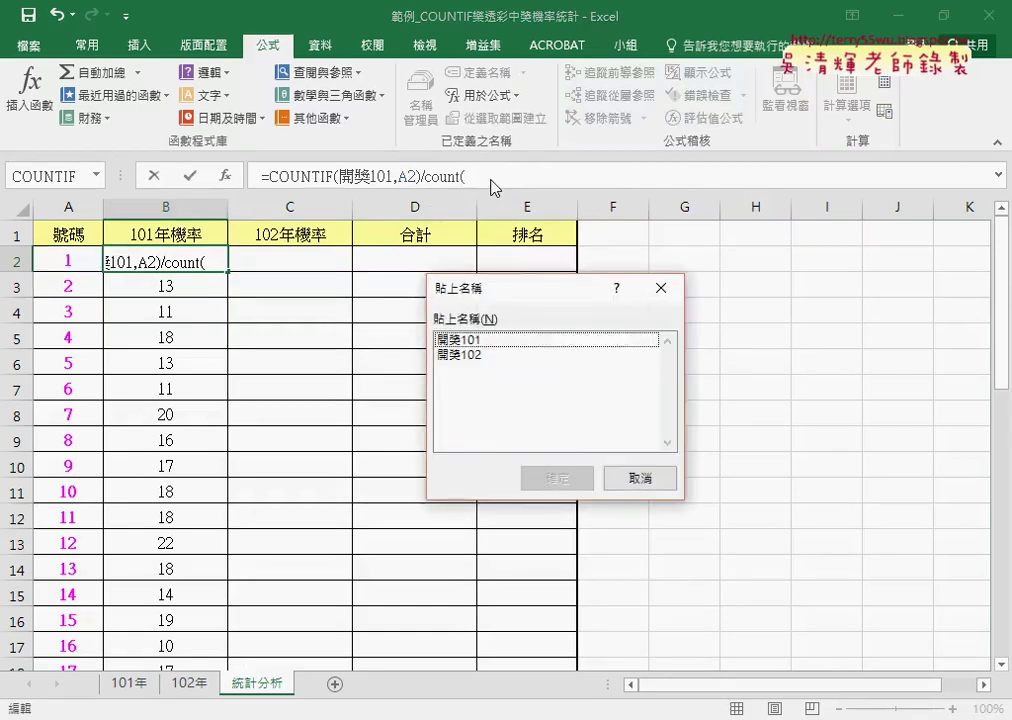
pyautogui.click(486, 343)
pyautogui.doubleClick(484, 341)
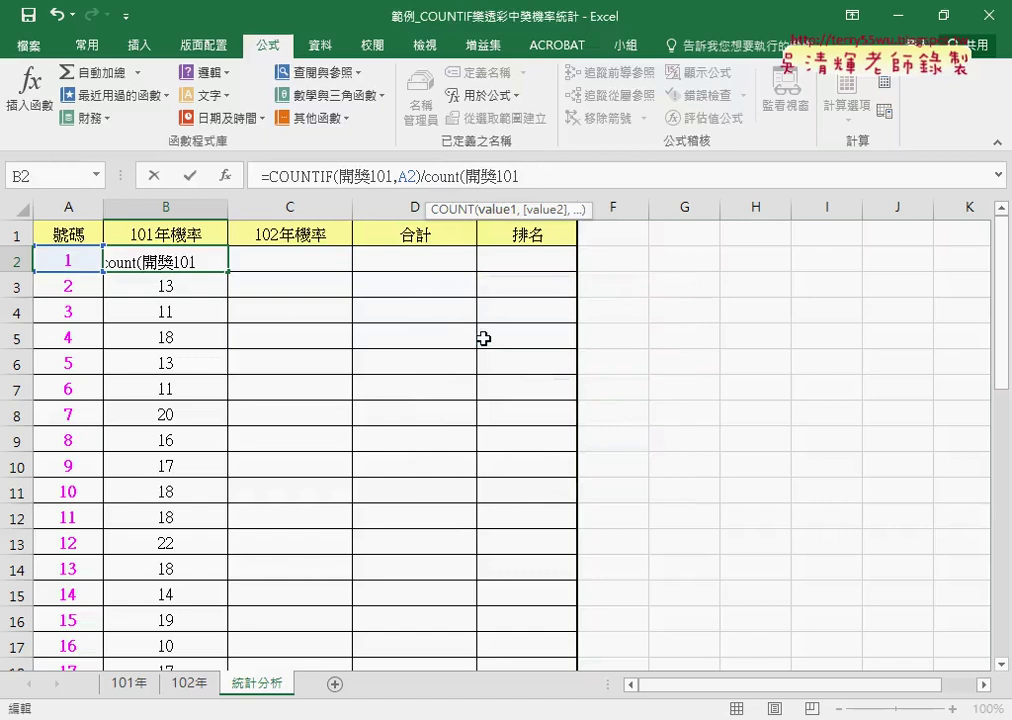
pyautogui.write(')')
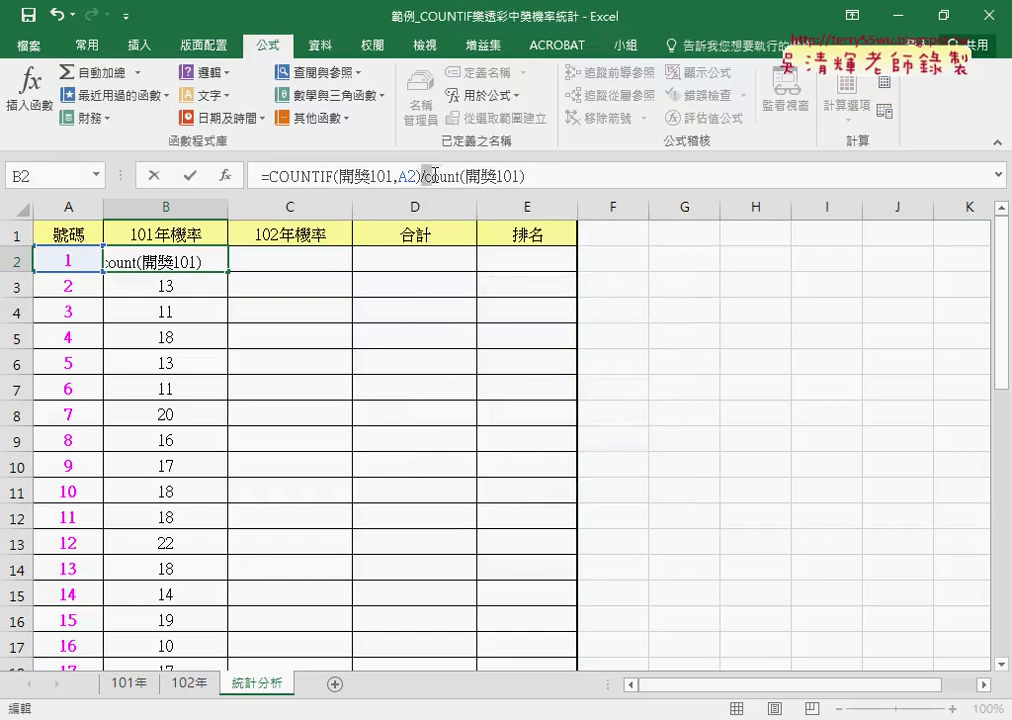
pyautogui.moveTo(421, 176); pyautogui.dragTo(527, 176)
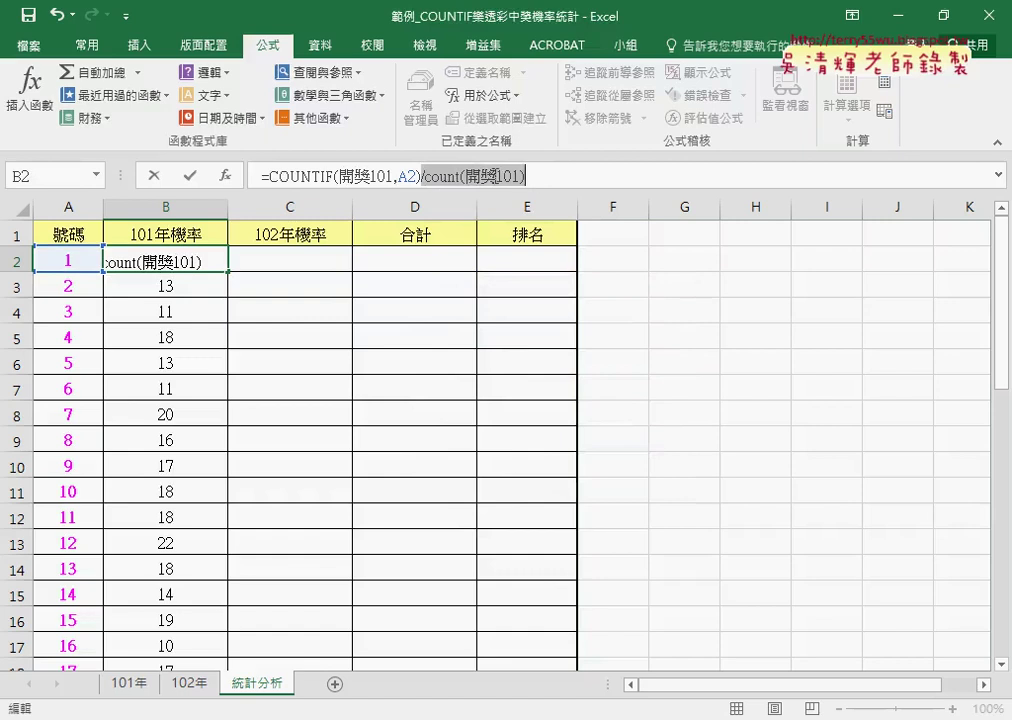
pyautogui.click(581, 181)
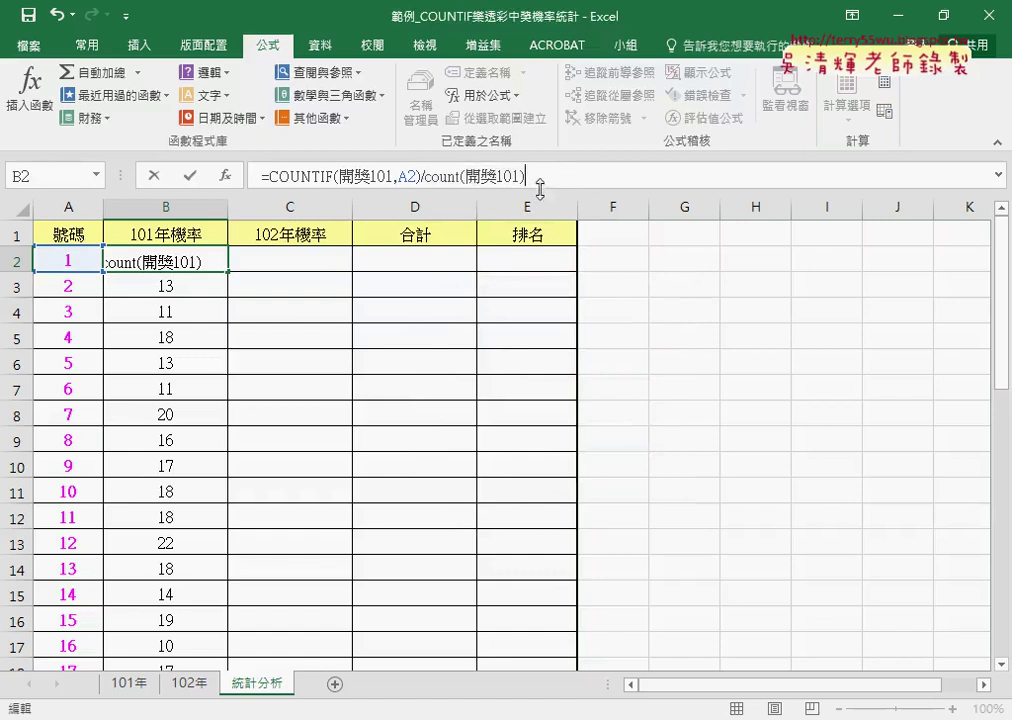
pyautogui.moveTo(526, 177); pyautogui.dragTo(425, 177)
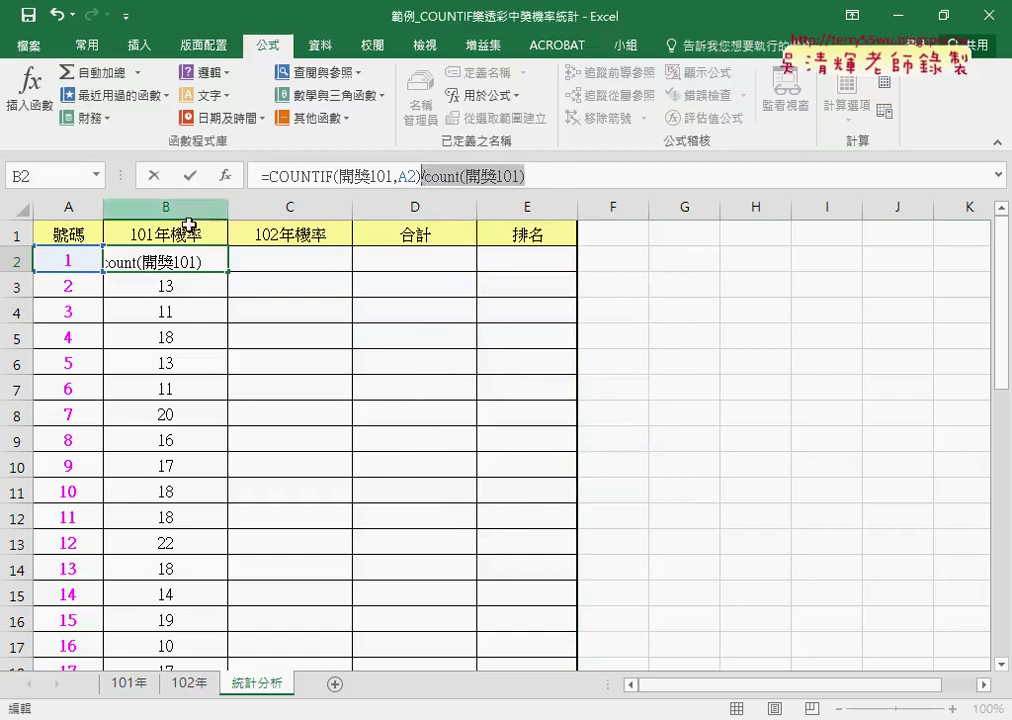
# Commit B2's formula and fill it down the whole 101年機率 column
pyautogui.click(190, 176)
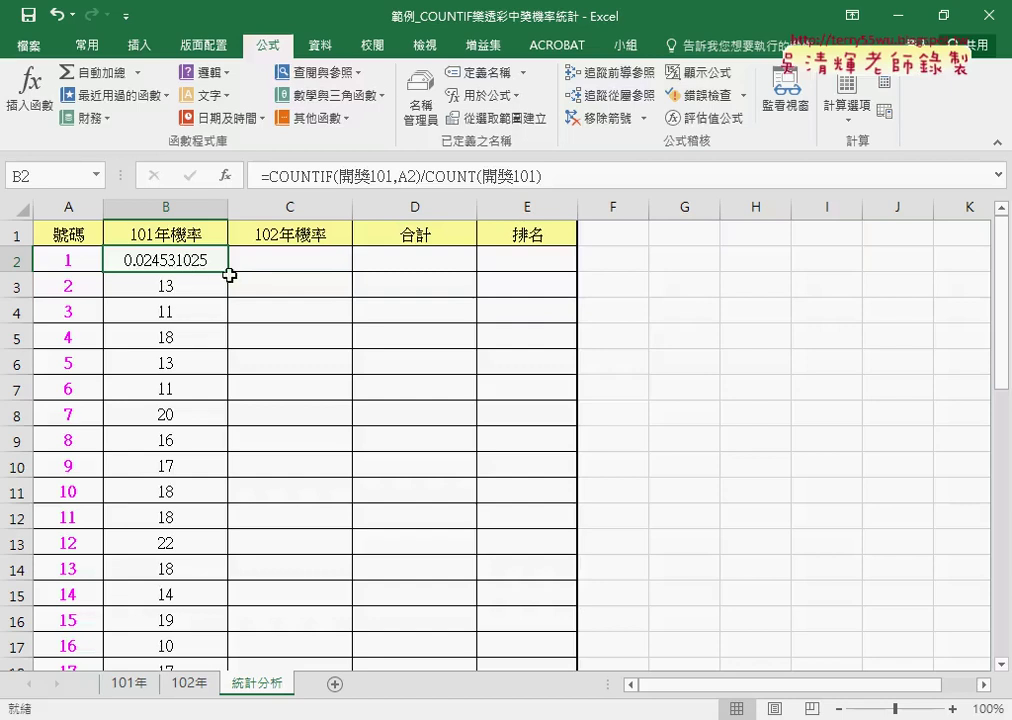
pyautogui.doubleClick(228, 271)
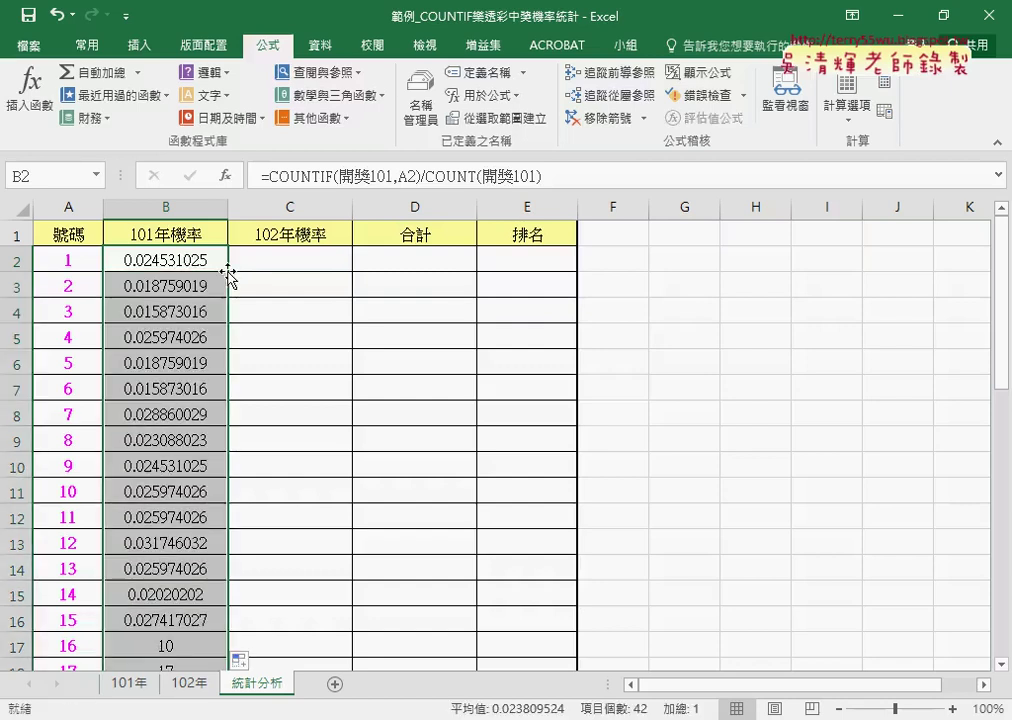
pyautogui.click(311, 261)
# Copy B2's probability formula text and paste it into C2
pyautogui.click(203, 262)
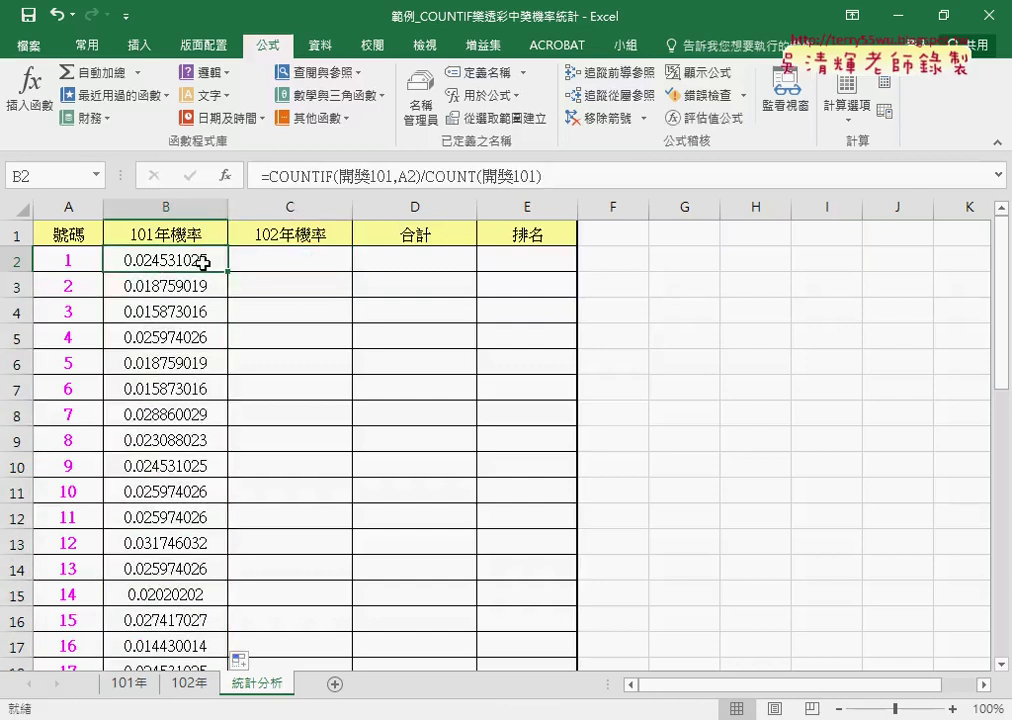
pyautogui.moveTo(262, 176); pyautogui.dragTo(543, 176)
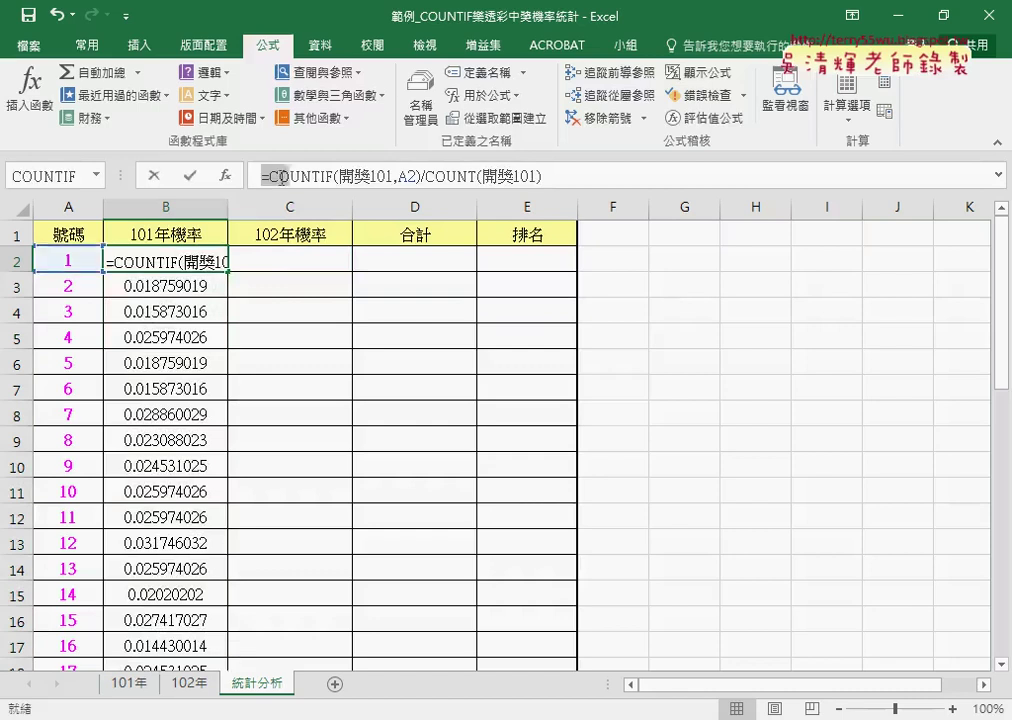
pyautogui.rightClick(512, 177)
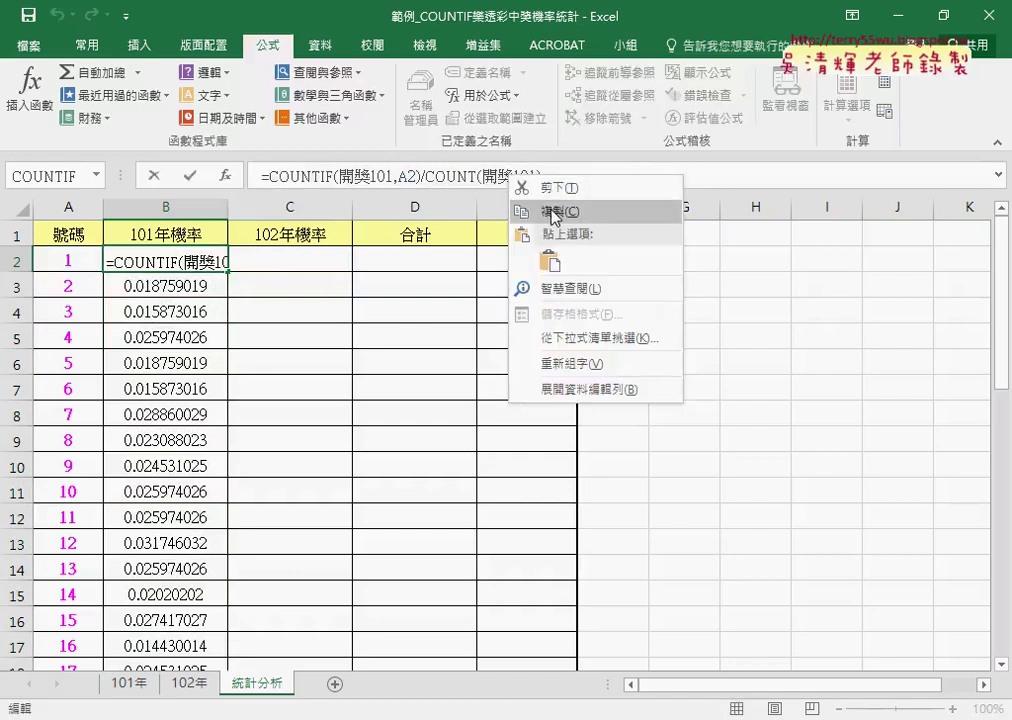
pyautogui.click(553, 214)
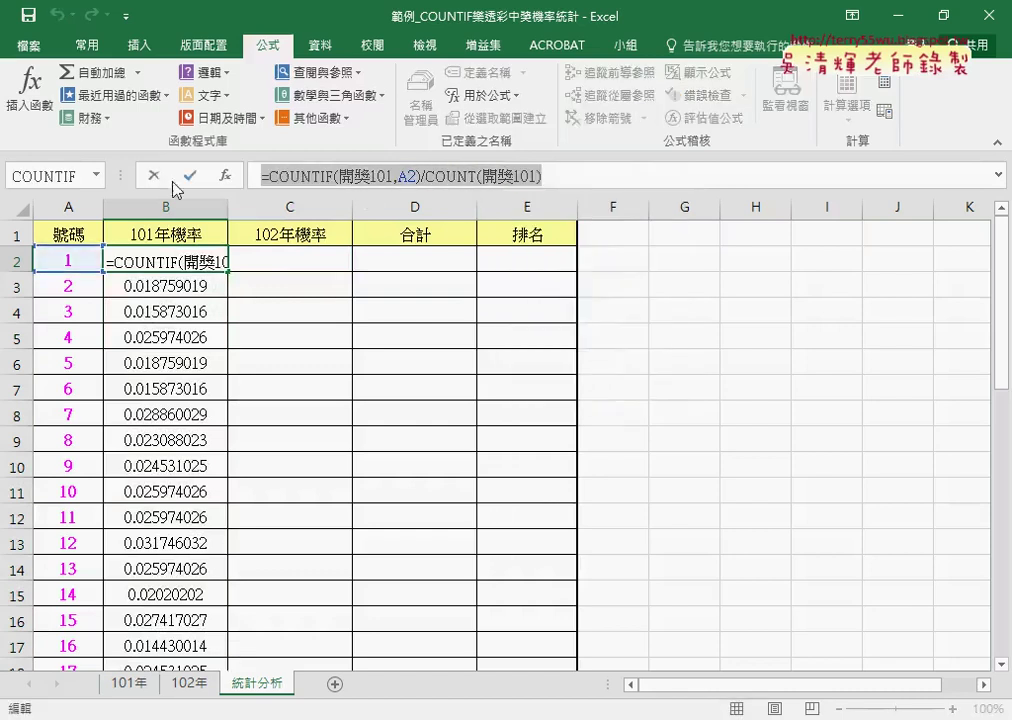
pyautogui.click(158, 176)
pyautogui.click(283, 266)
pyautogui.click(287, 176)
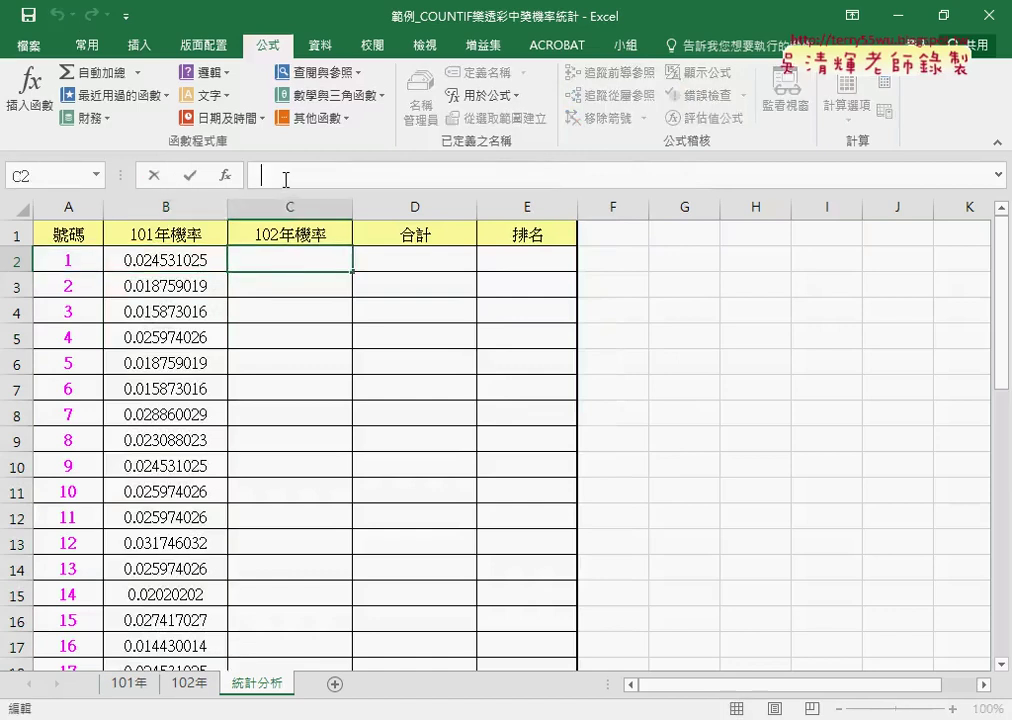
pyautogui.rightClick(287, 176)
pyautogui.click(332, 266)
# Change both range names in C2 to 開獎102 and fill the formula down column C
pyautogui.click(530, 177)
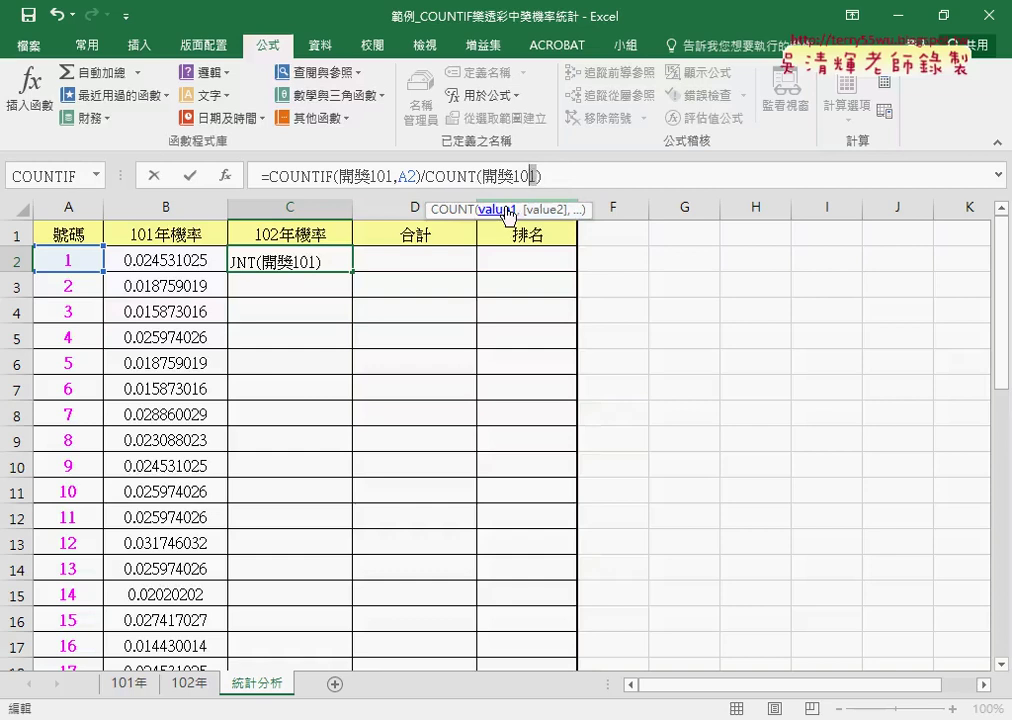
pyautogui.write('2')
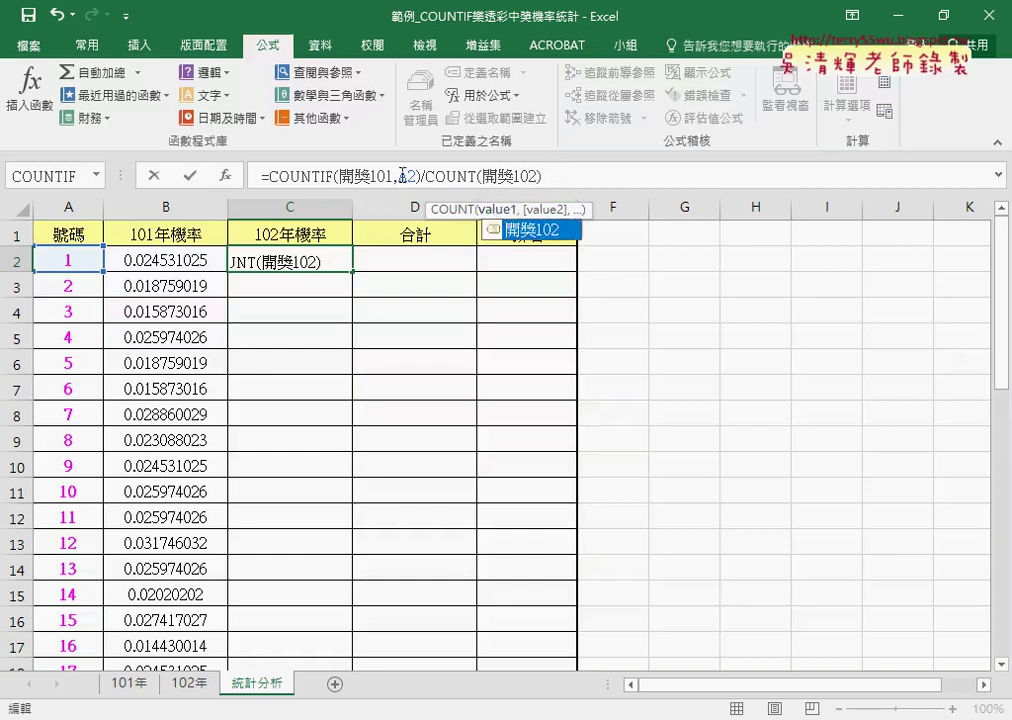
pyautogui.moveTo(389, 175); pyautogui.dragTo(396, 175)
pyautogui.click(392, 176)
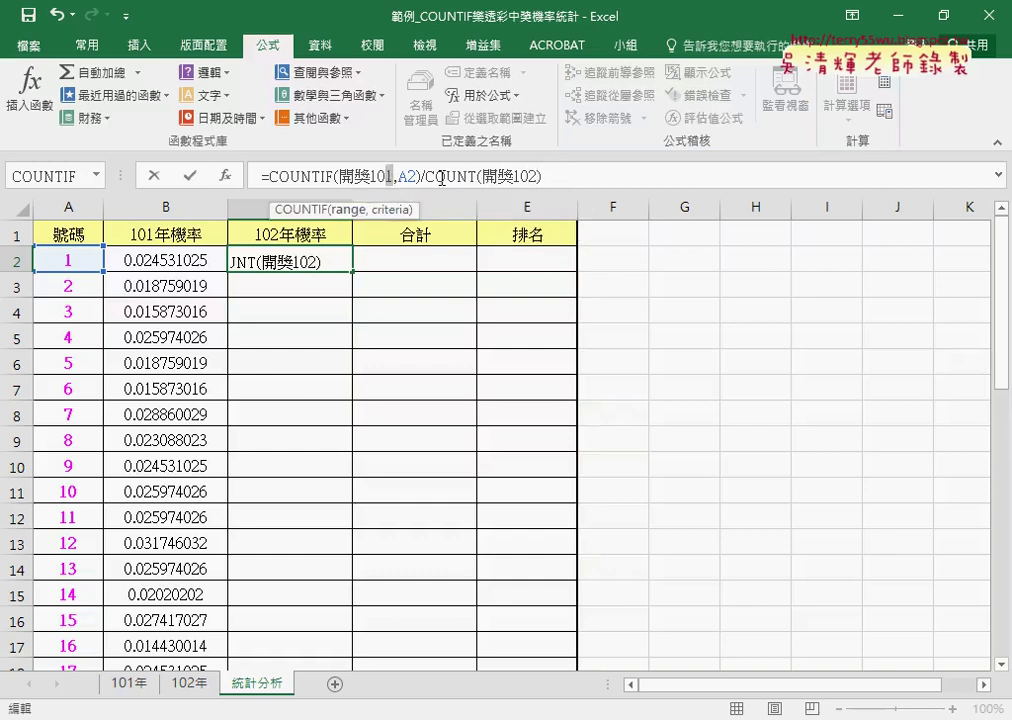
pyautogui.write('2')
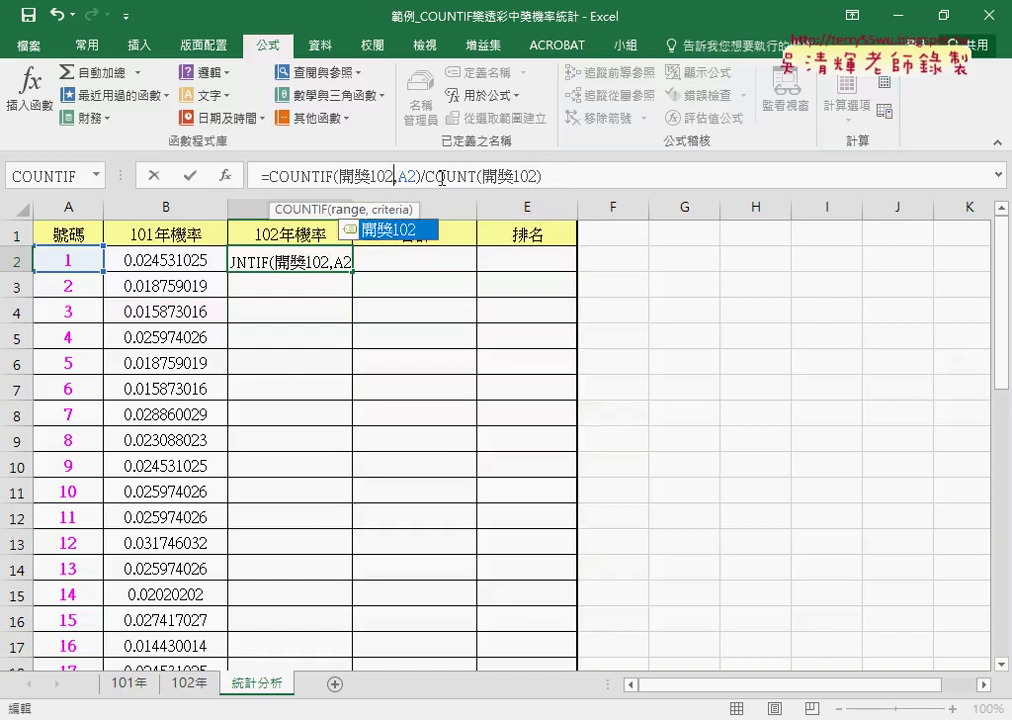
pyautogui.click(190, 177)
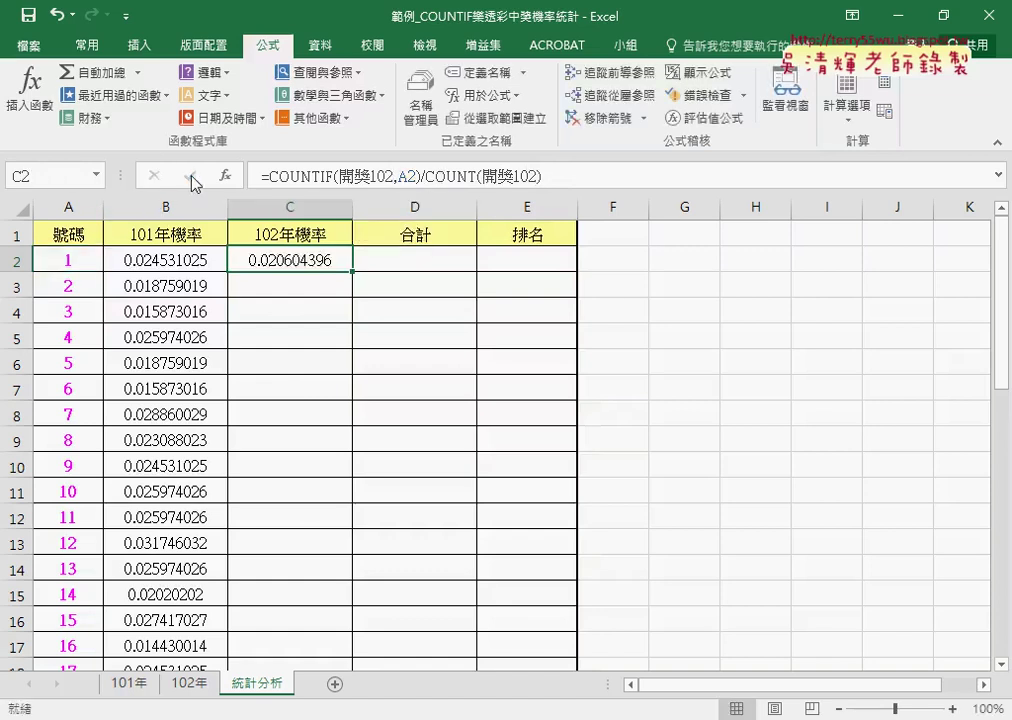
pyautogui.doubleClick(352, 271)
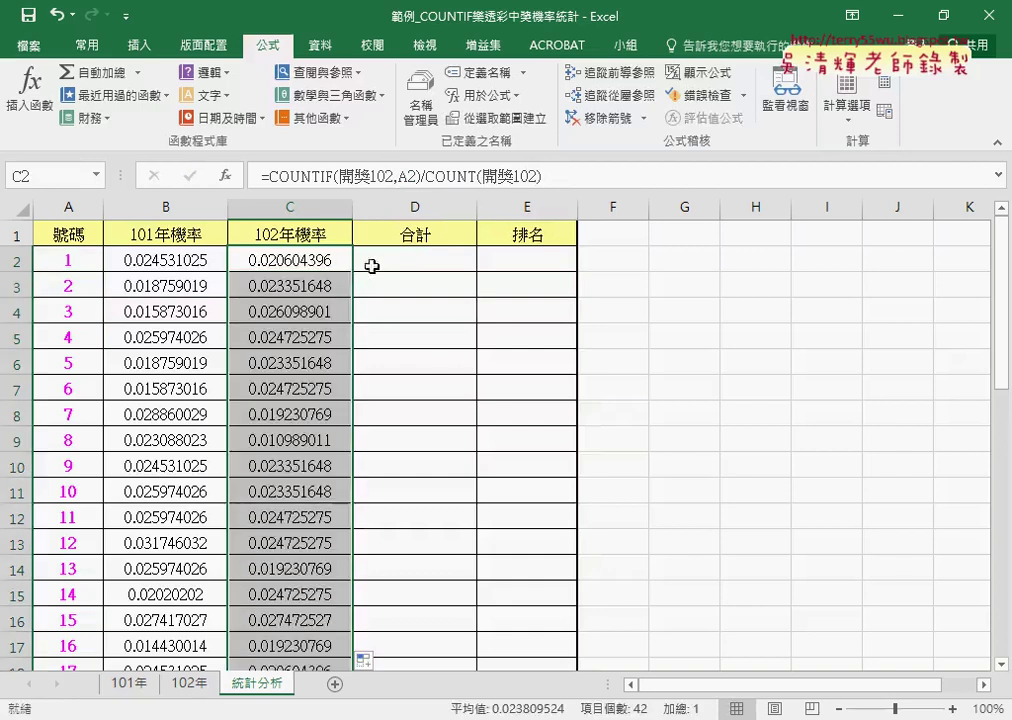
pyautogui.moveTo(197, 258); pyautogui.dragTo(255, 258)
pyautogui.click(417, 258)
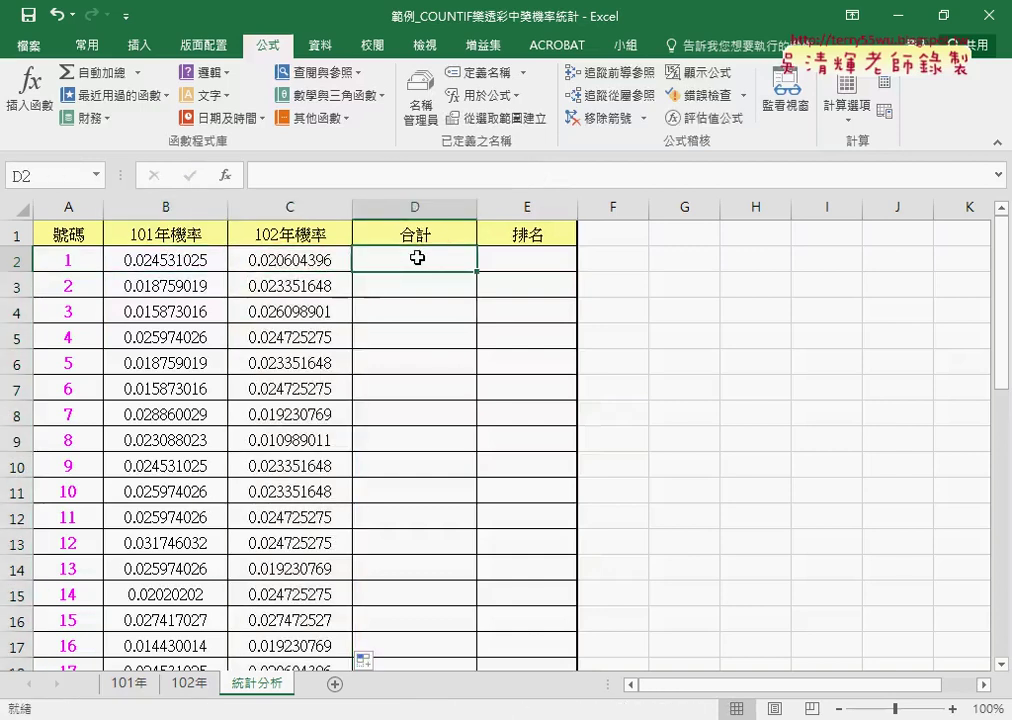
pyautogui.click(541, 262)
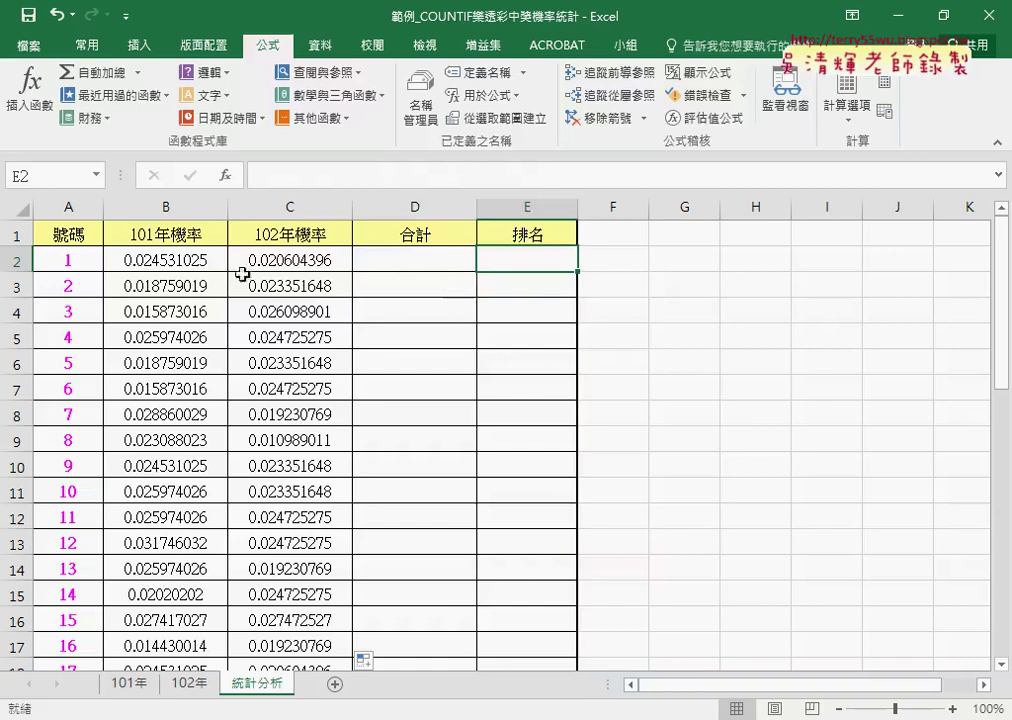
pyautogui.click(163, 260)
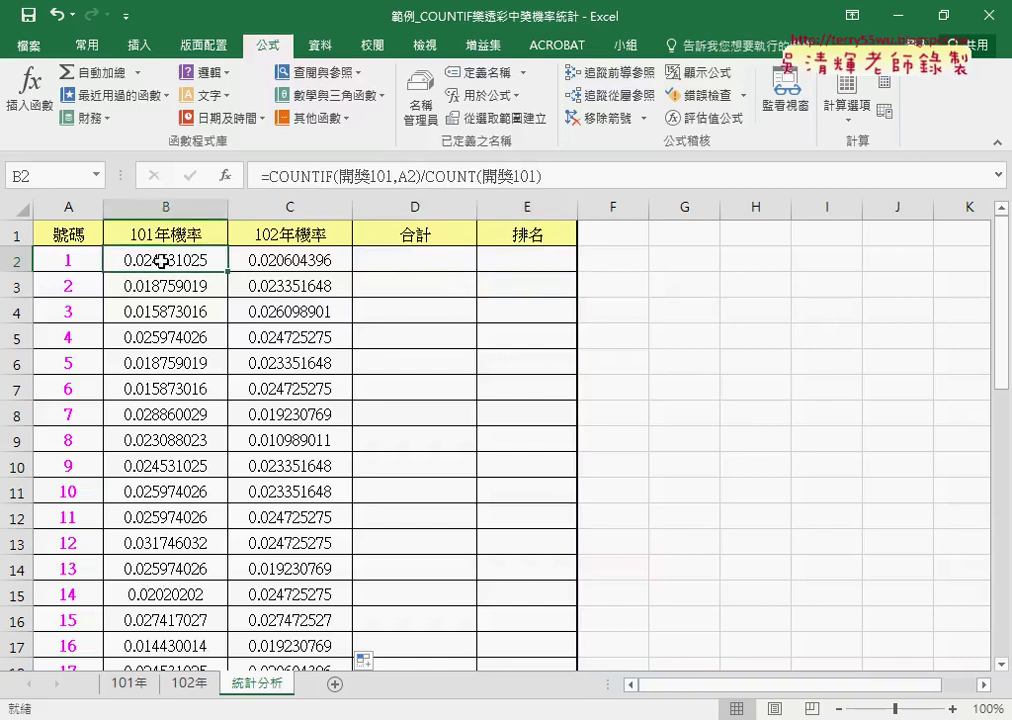